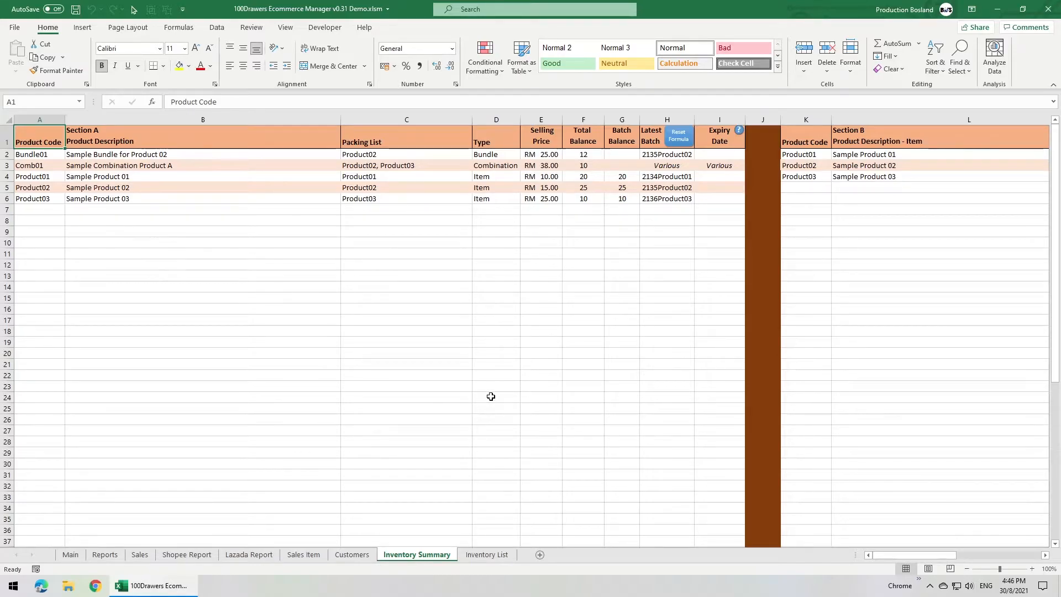
Examine Sections B to D of the Inventory Summary sheet, especially Bundle01's description, packing list, quantity and selling price in Section C.
drag(885, 555, 919, 545)
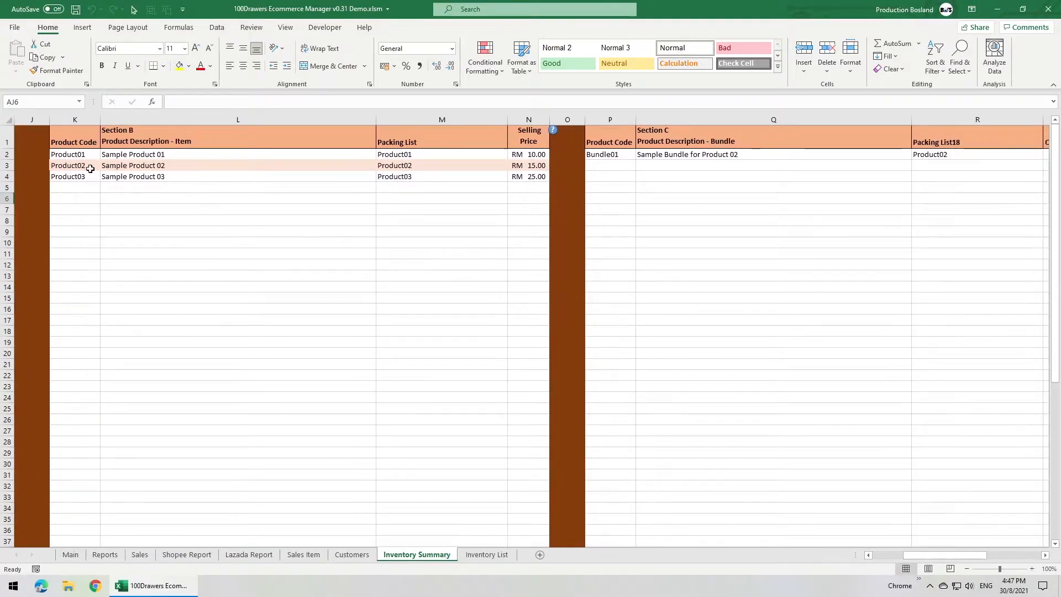
click(517, 137)
key(Right)
key(Right)
key(Right)
key(Right)
key(Right)
key(Right)
key(Right)
key(Right)
key(Right)
key(Right)
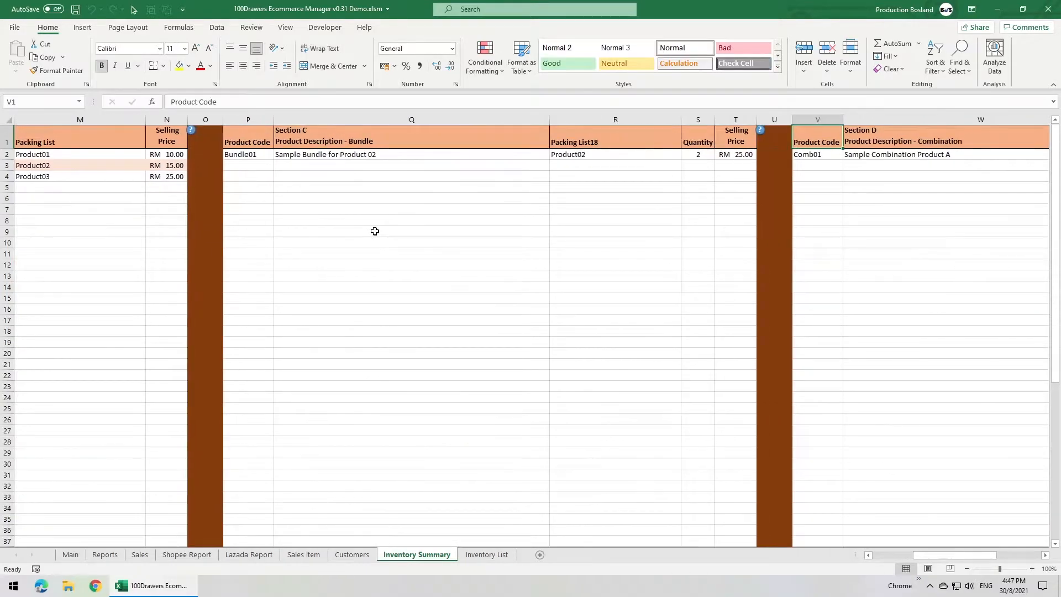
key(Right)
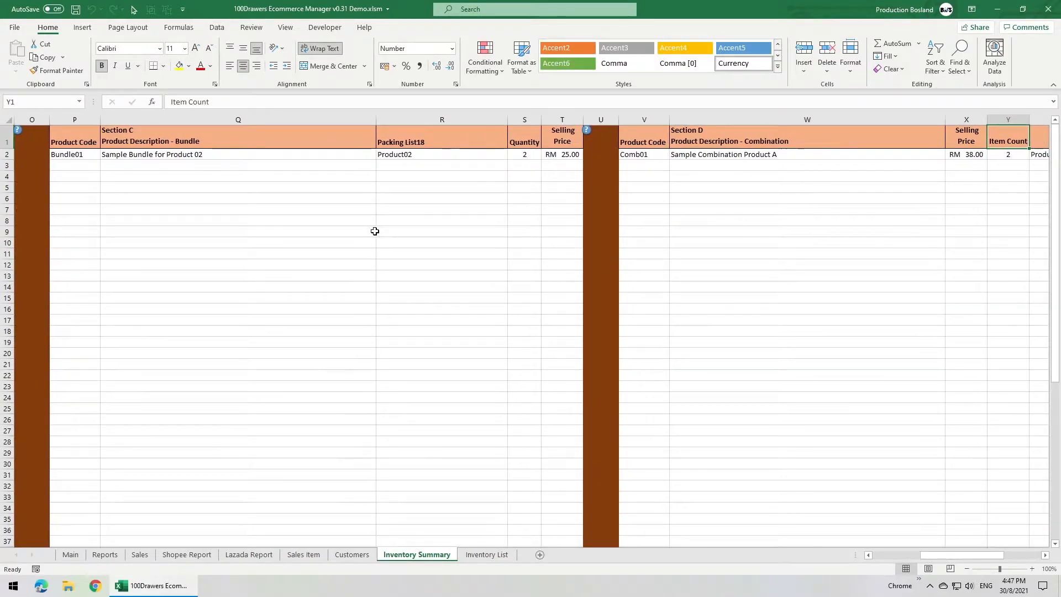
click(525, 155)
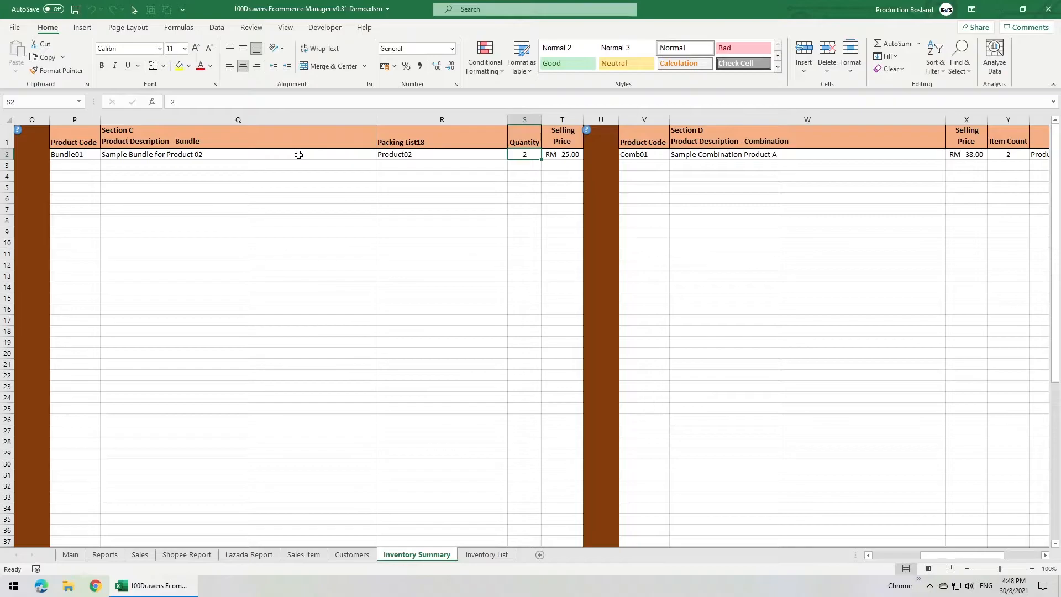
click(233, 157)
click(75, 156)
click(442, 154)
click(567, 154)
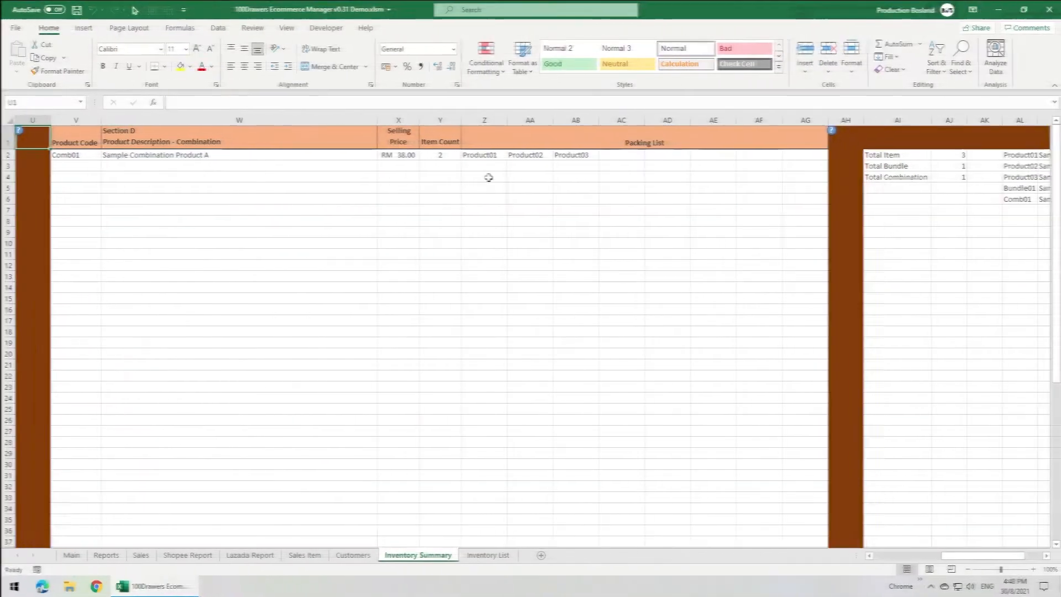
Examine Comb01's product code and packing list items in Section D.
click(486, 154)
click(532, 155)
click(569, 154)
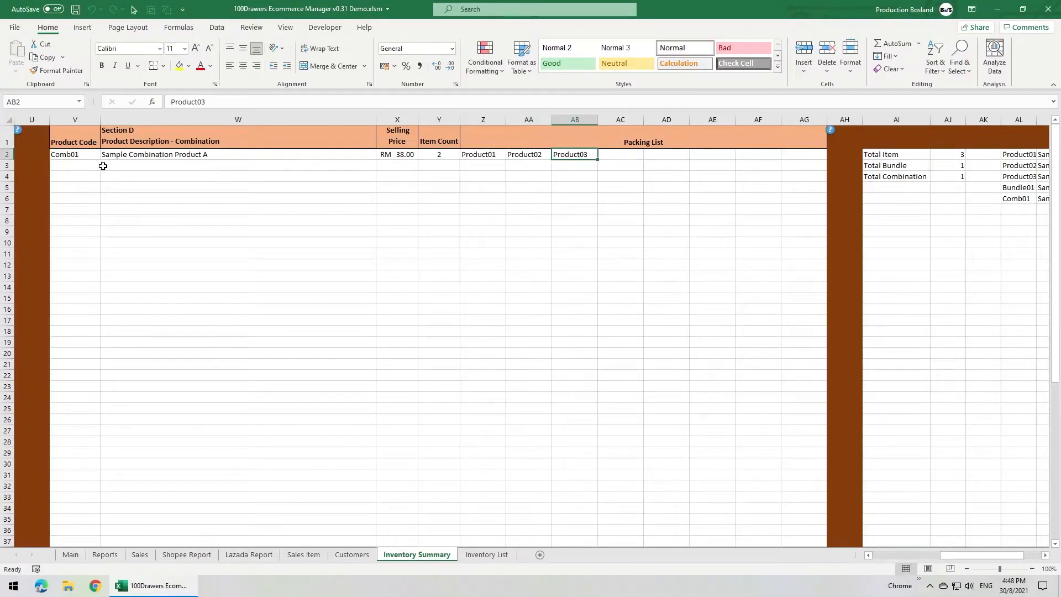
click(83, 155)
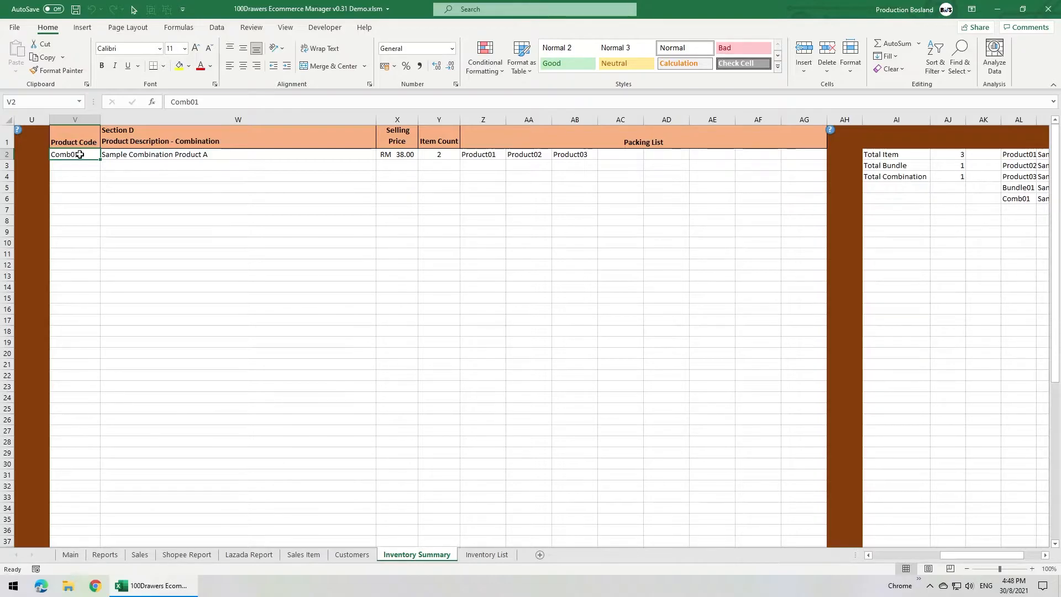
Examine the product codes, descriptions, packing lists, types and latest batches in Section A of the Inventory Summary.
drag(989, 555, 922, 555)
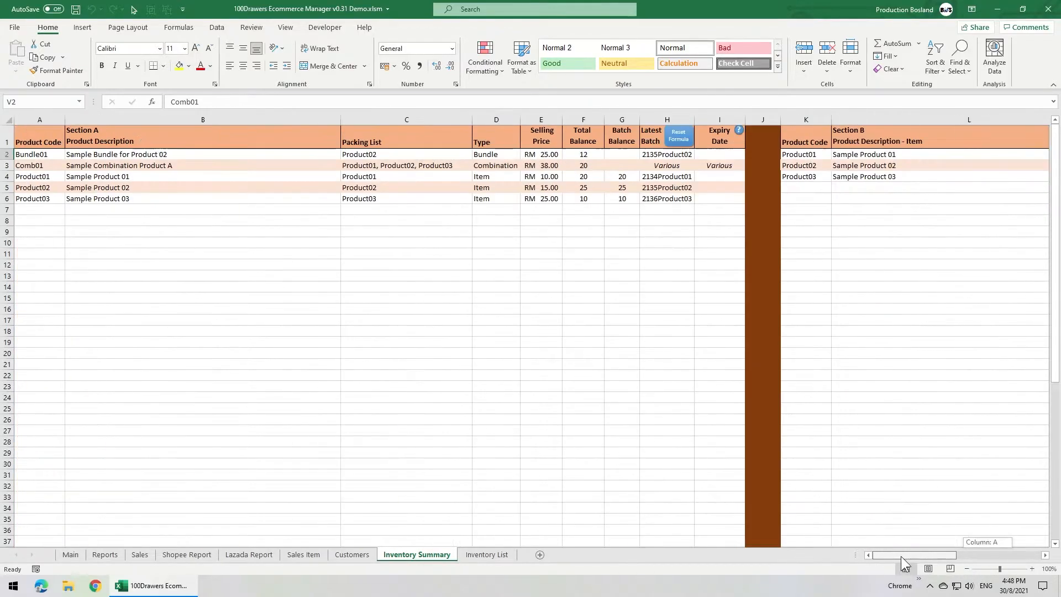
click(43, 135)
click(672, 173)
click(298, 163)
click(484, 161)
click(406, 199)
Set Product01's selling price in Section B to 12.
drag(897, 554, 913, 555)
click(714, 154)
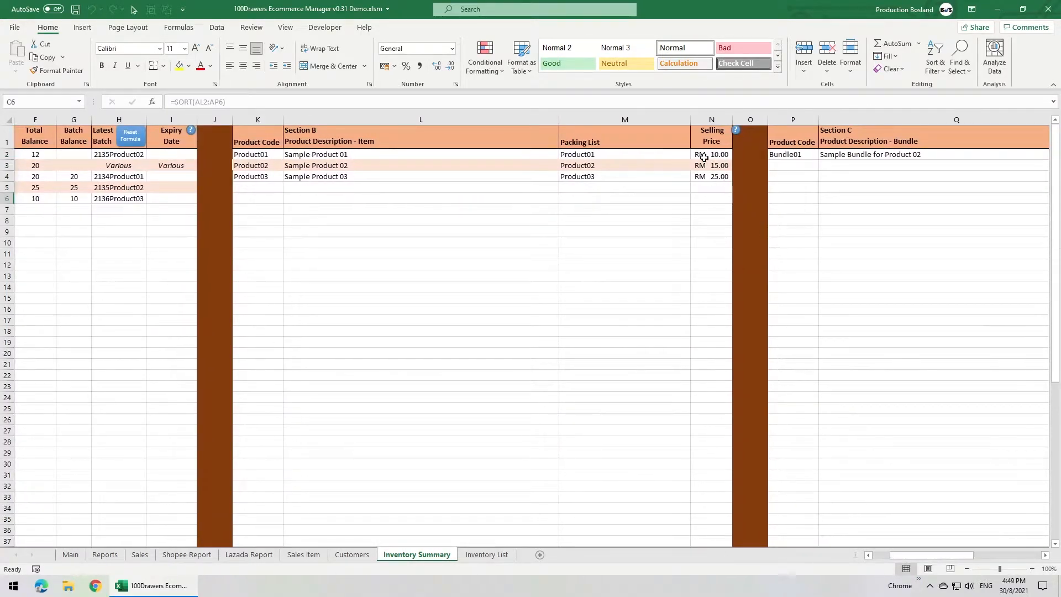
text(12)
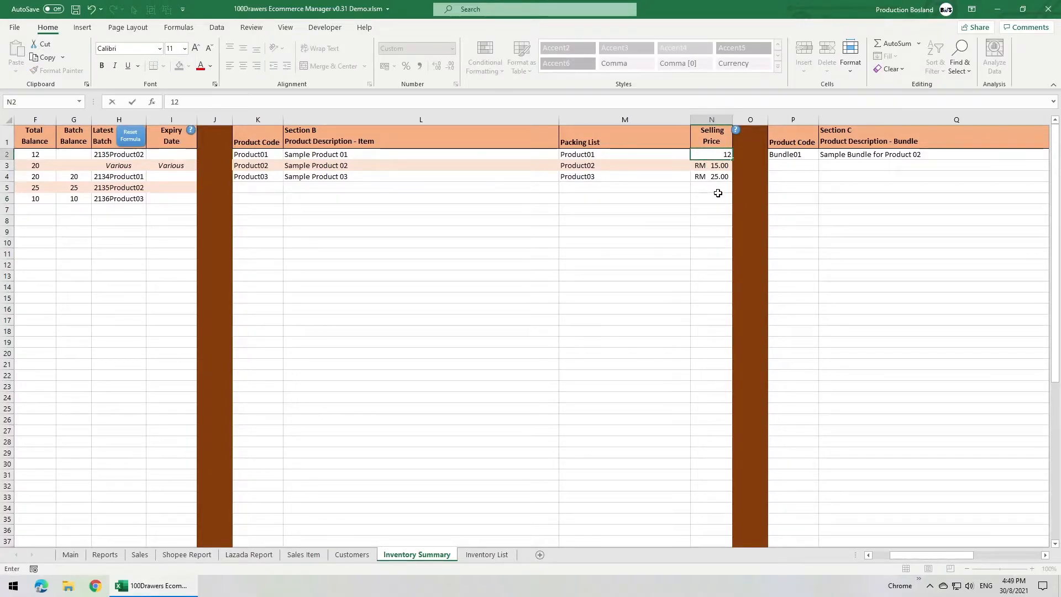
key(Return)
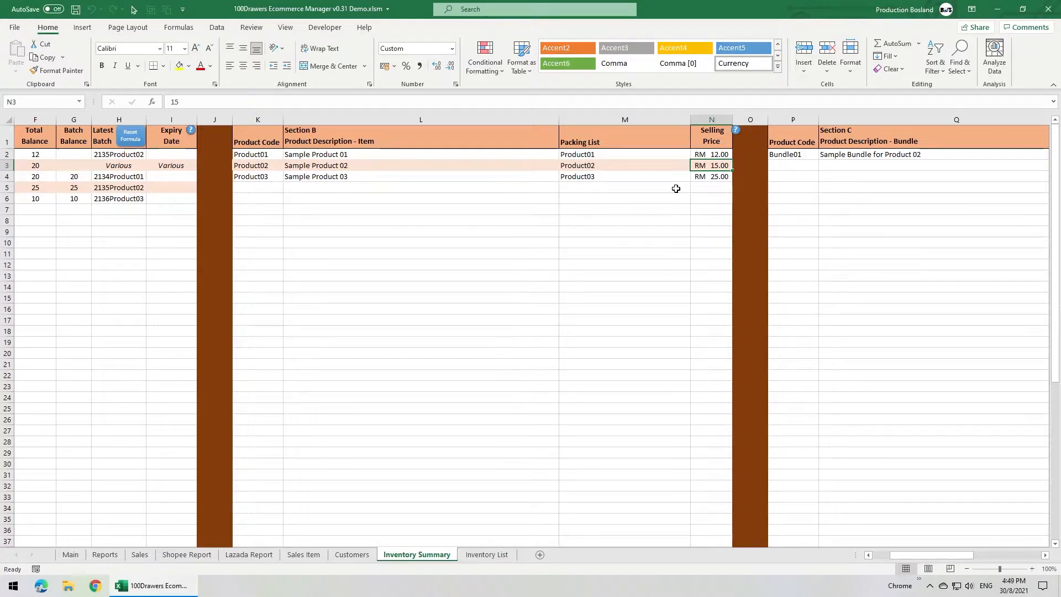
Look over the System Buffer area at the far end of the Inventory Summary sheet.
drag(911, 554, 982, 554)
drag(467, 138, 818, 420)
click(744, 208)
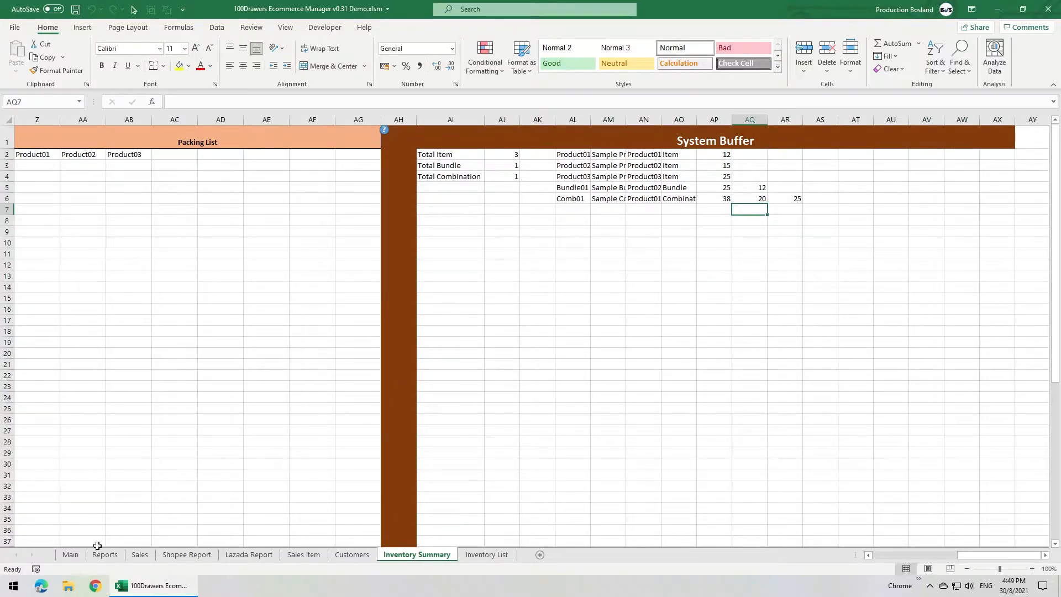
Open the Inventory form from the Main sheet and start a new product of the Item type.
click(70, 555)
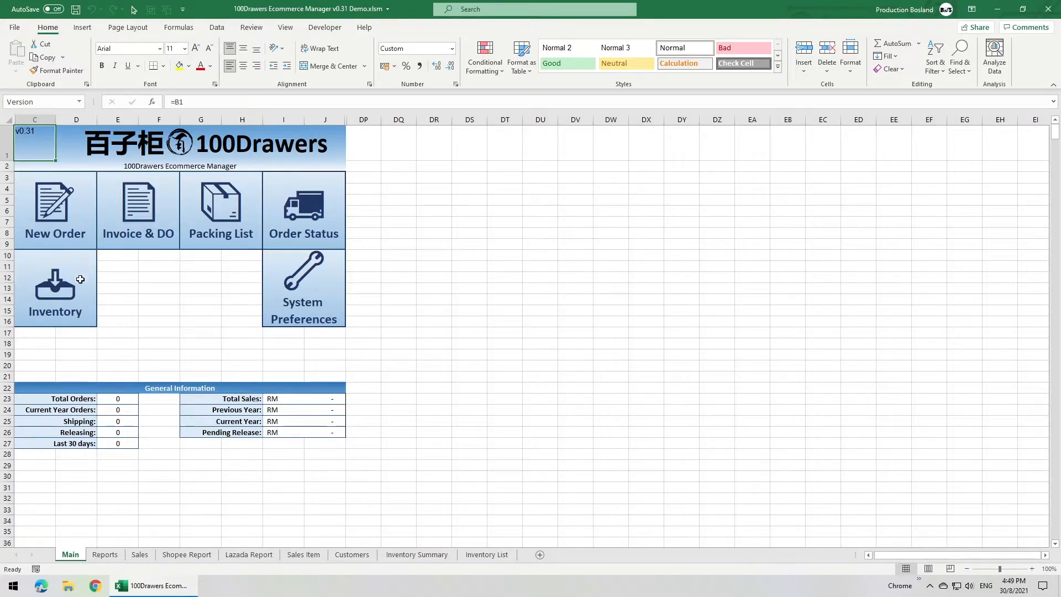
click(58, 293)
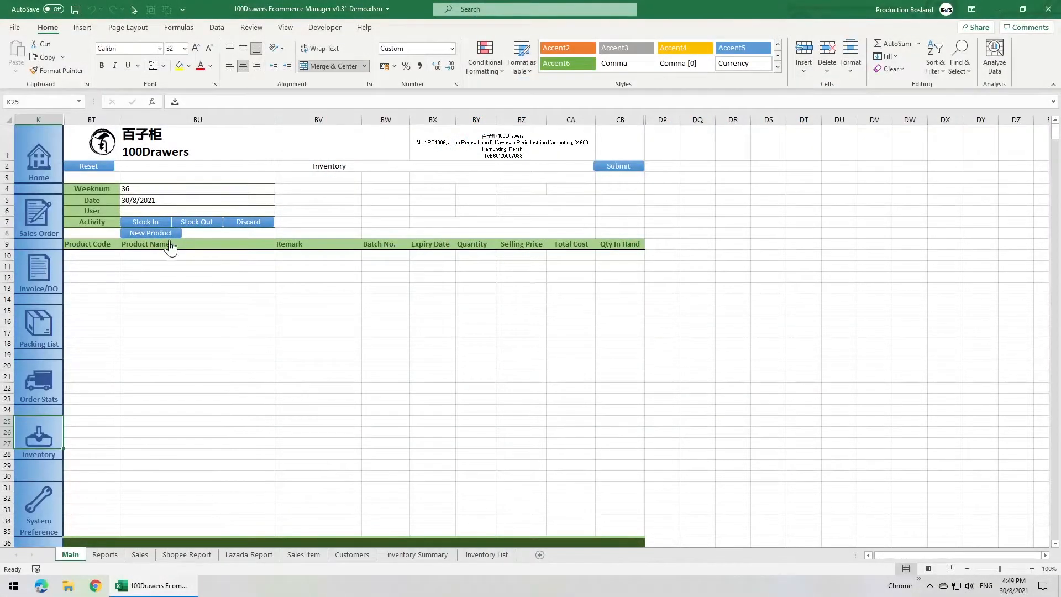
click(153, 234)
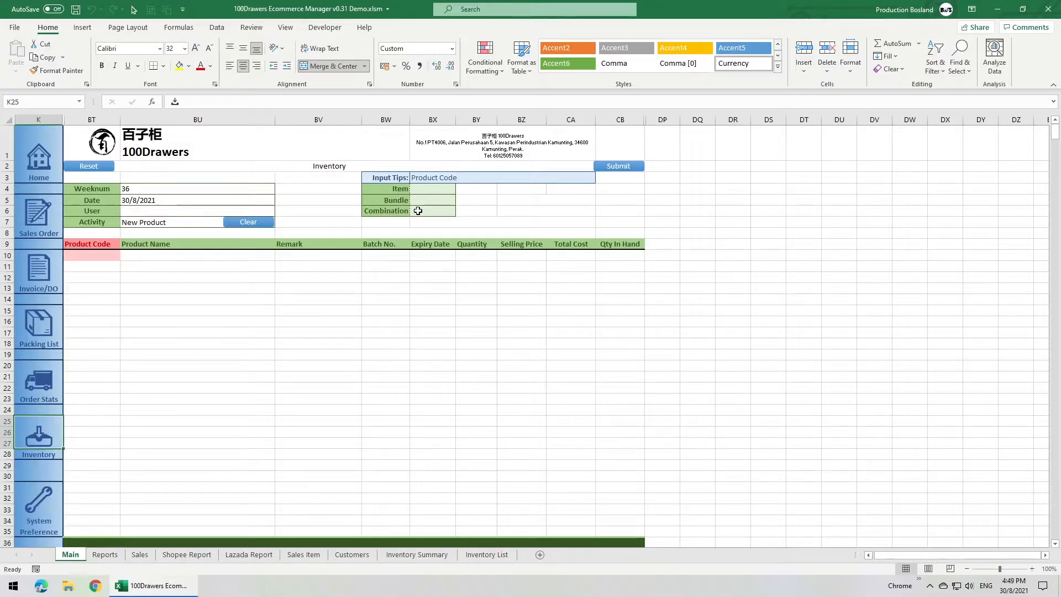
click(424, 189)
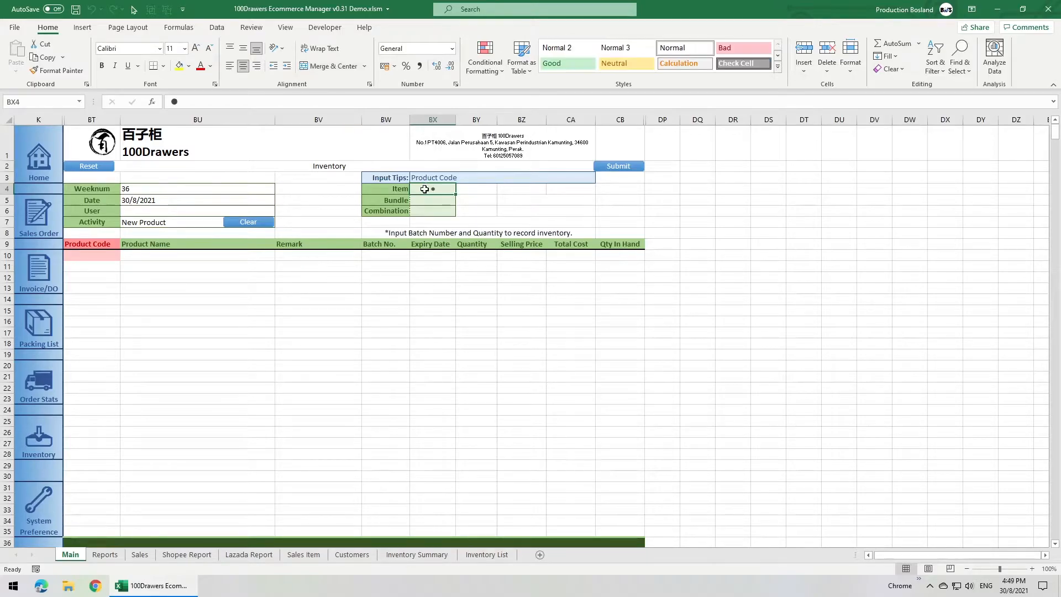
Enter Product04 as the new item's product code.
click(92, 254)
text(Product Code)
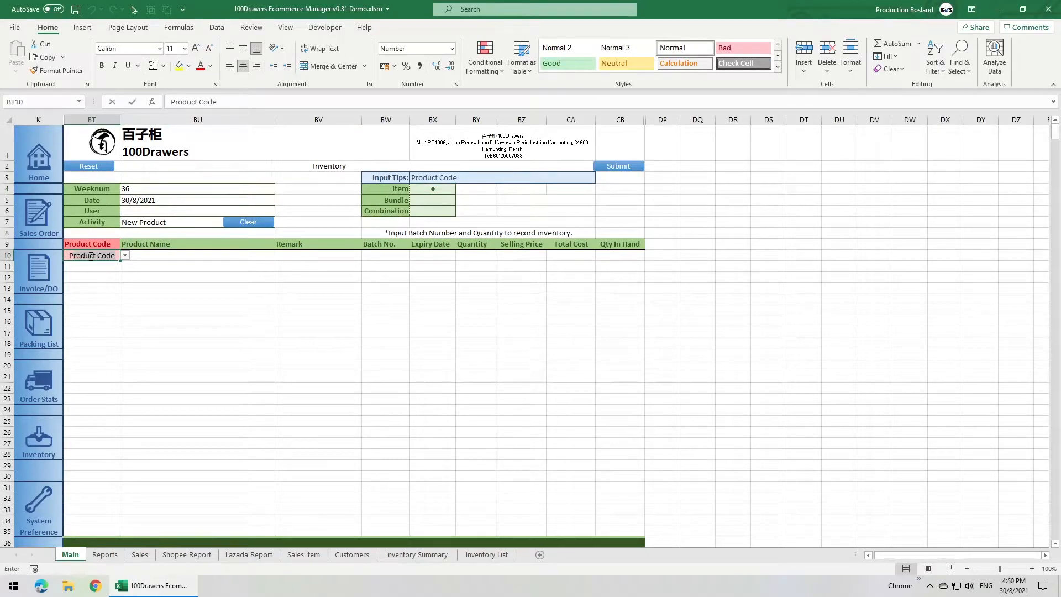
key(BackSpace)
key(BackSpace)
key(BackSpace)
key(BackSpace)
key(BackSpace)
text(04)
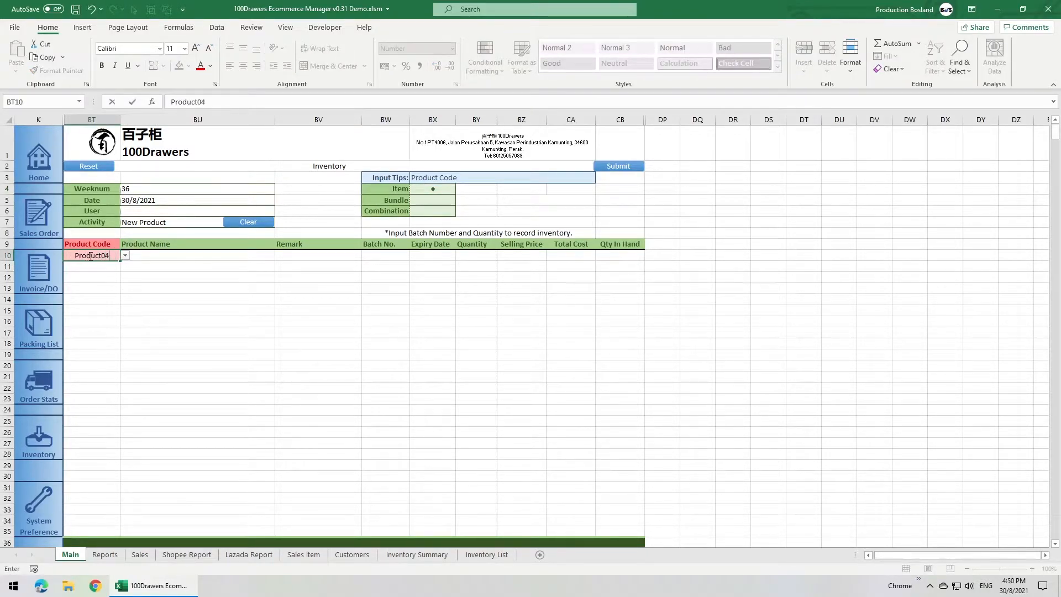
key(Return)
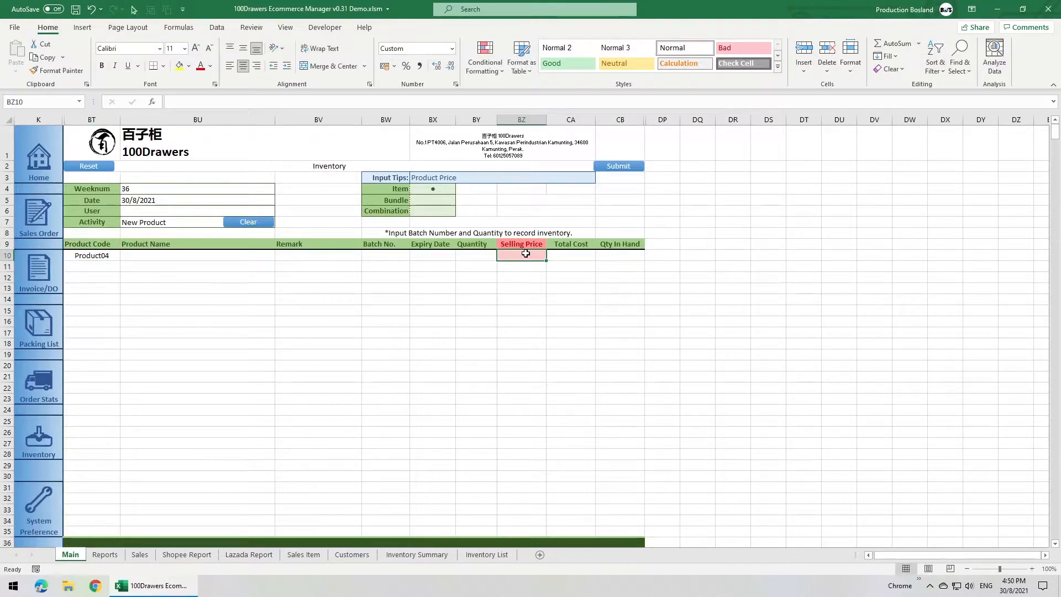
Enter "Sample Product 04" as the product name and set its selling price to 35.
click(267, 254)
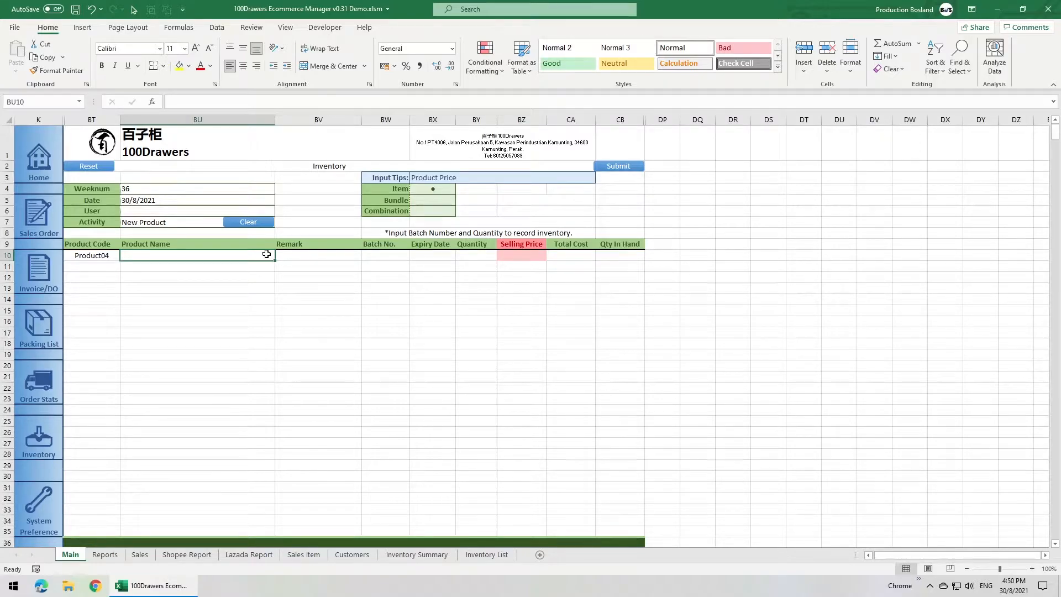
text(Sample Product 04)
click(513, 253)
text(3)
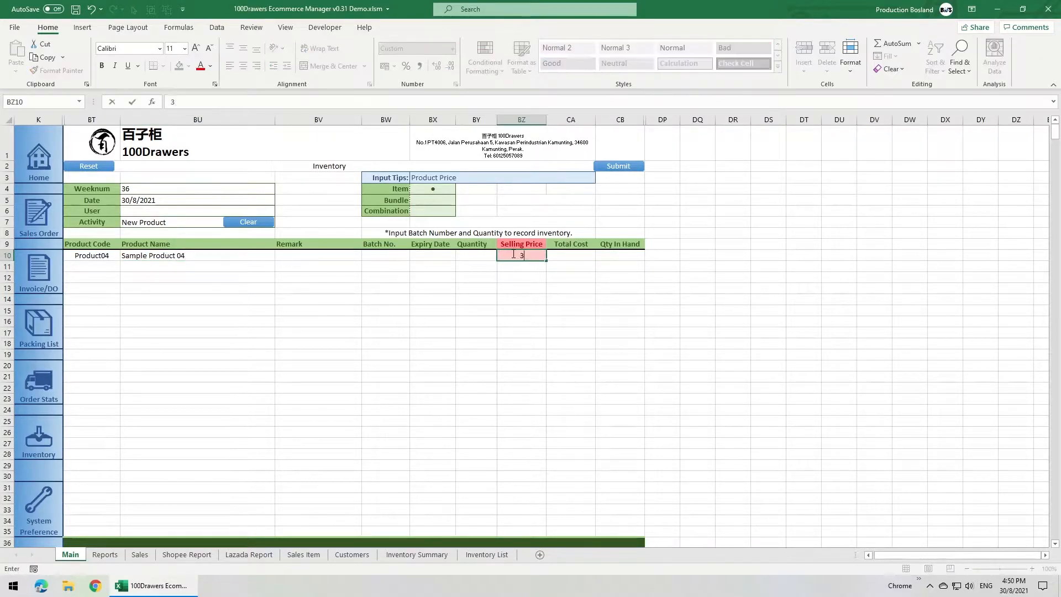
text(5)
key(Return)
Submit the new Product04 item with its batch number, expiry date and total cost left blank.
click(386, 256)
click(431, 256)
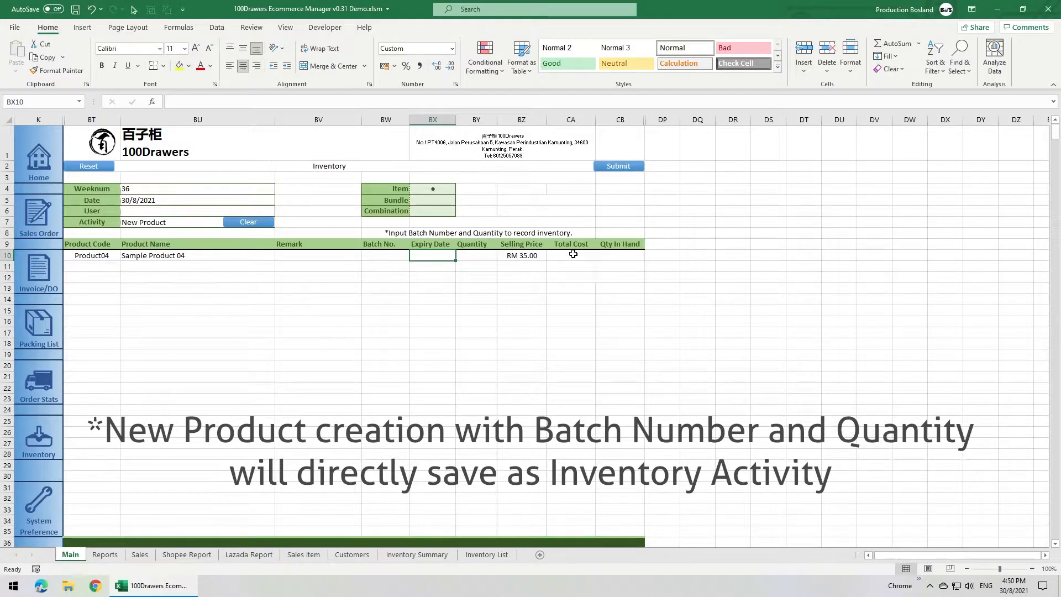
click(577, 257)
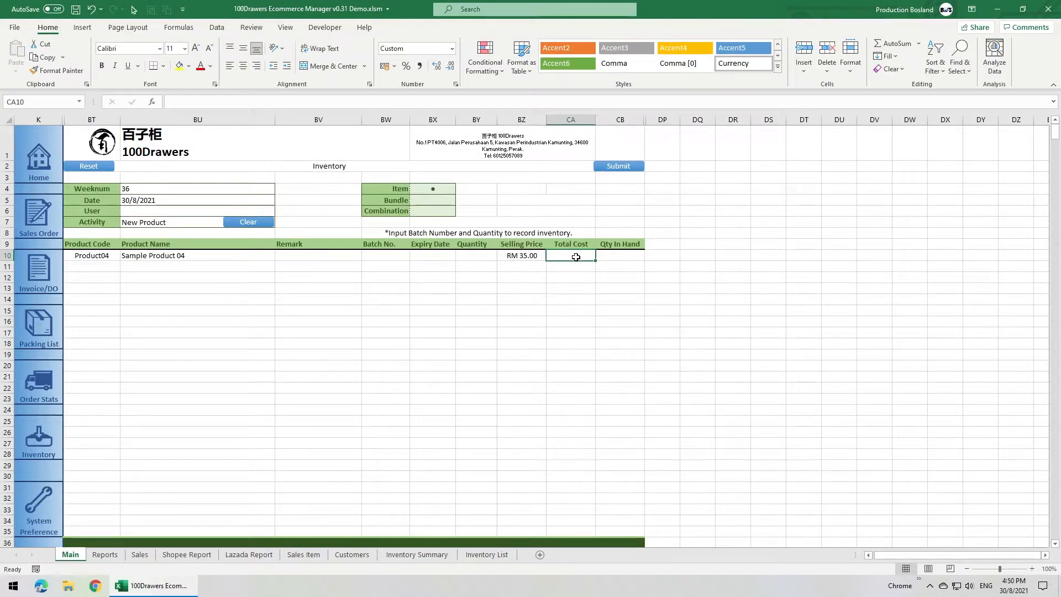
click(615, 168)
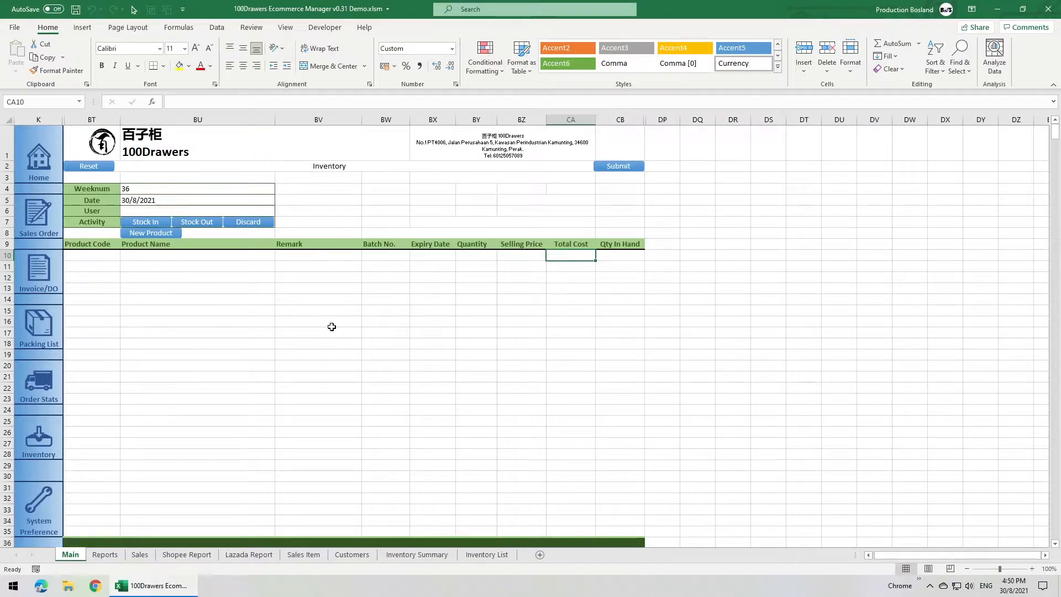
Check the Product04 entry in Sections A and B of the Inventory Summary sheet.
click(427, 554)
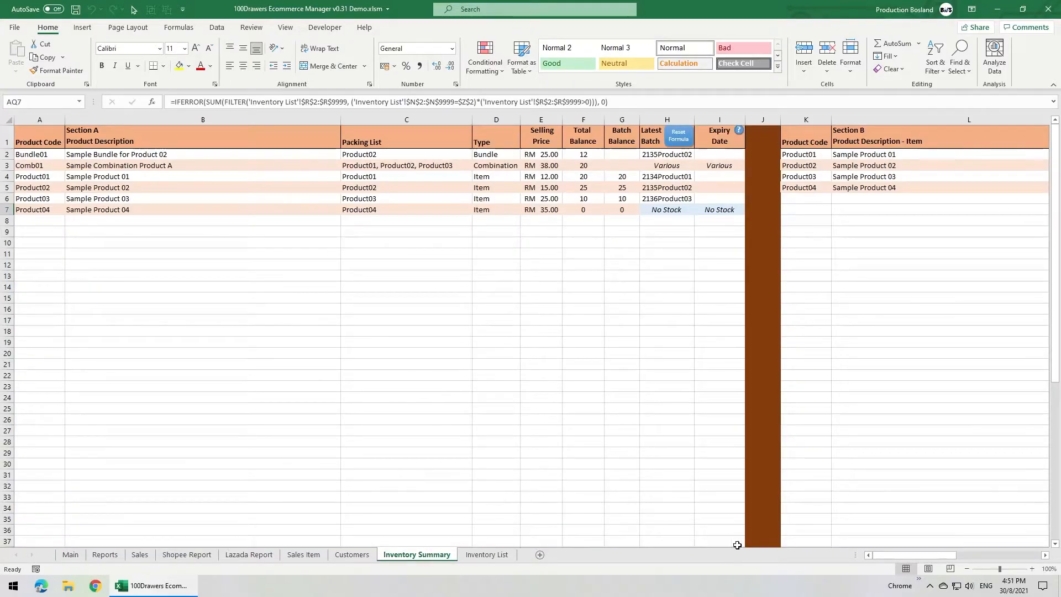
drag(899, 553, 909, 552)
drag(352, 189, 796, 188)
drag(921, 556, 906, 556)
drag(50, 210, 455, 220)
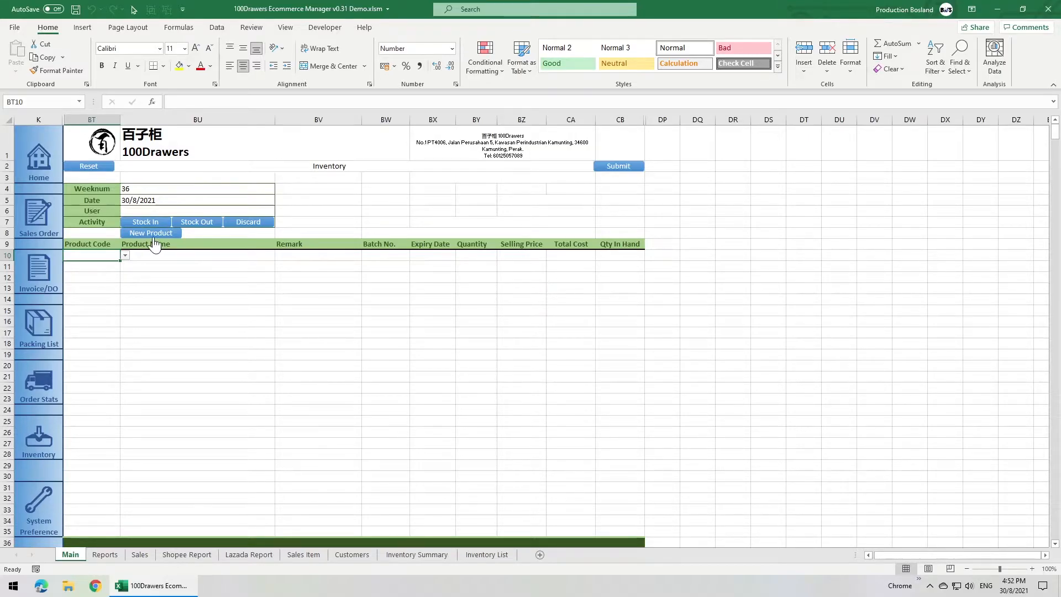
Start a new product of the Bundle type in the Inventory form and choose Product04 as its item.
click(153, 234)
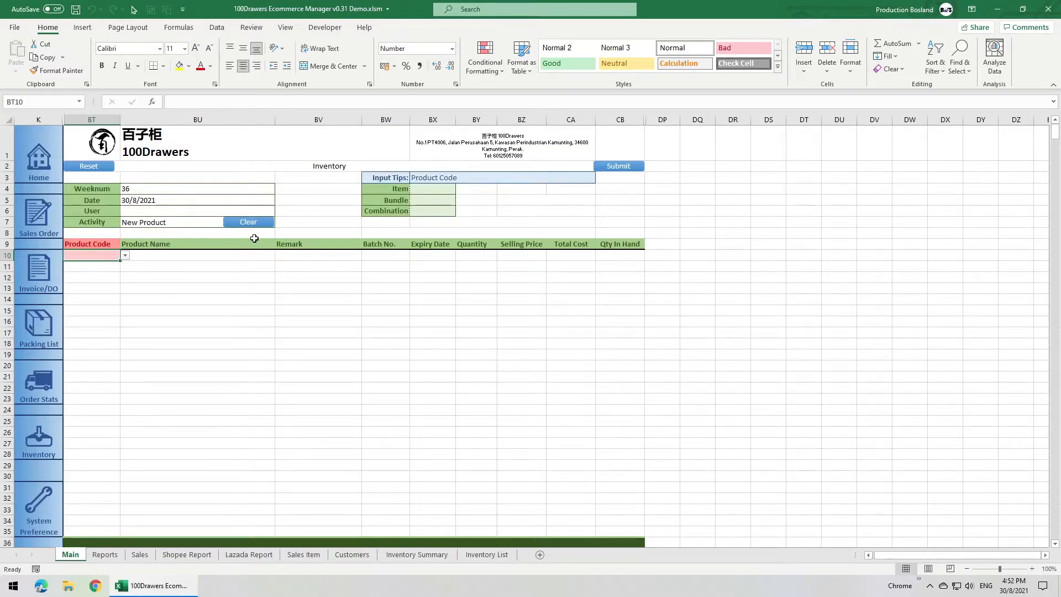
click(418, 200)
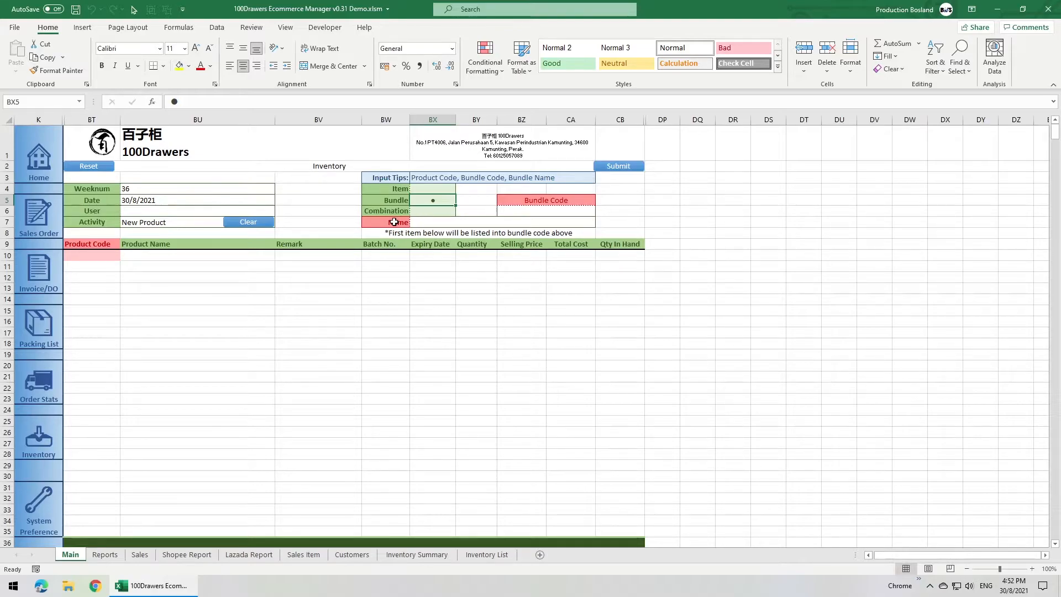
click(97, 256)
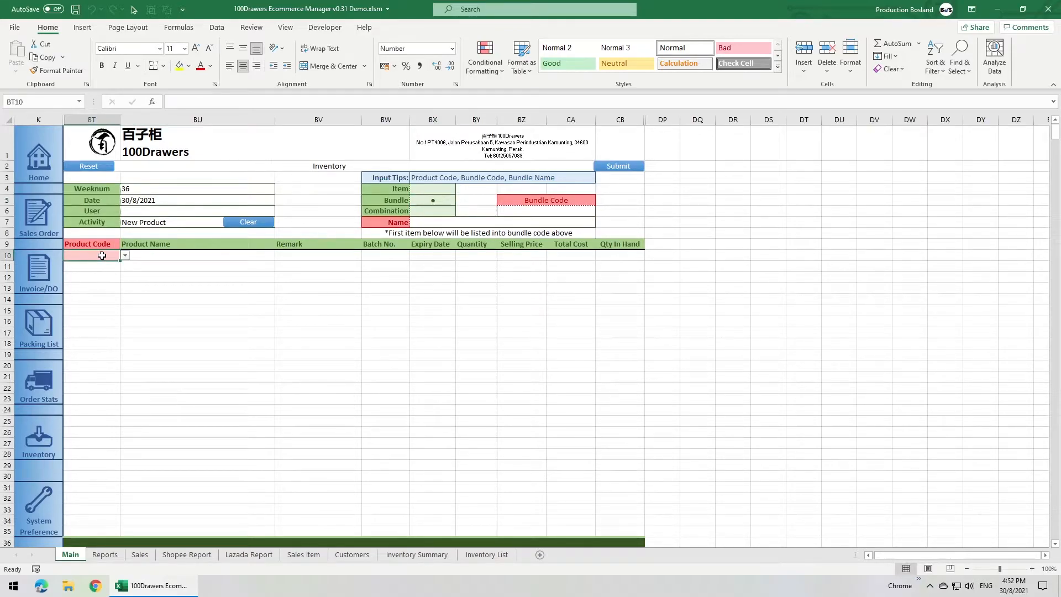
click(124, 255)
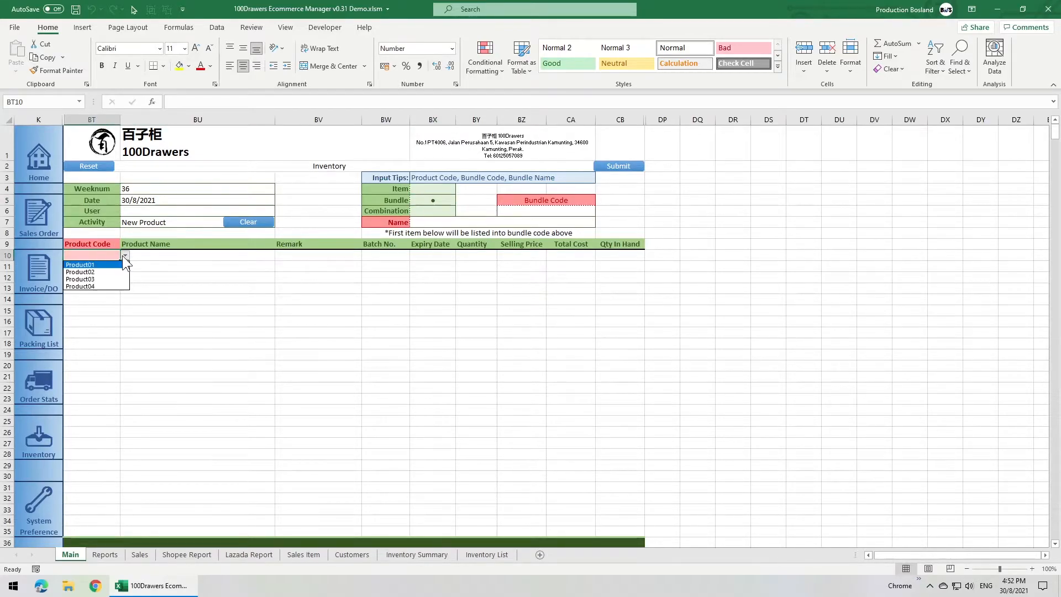
click(115, 286)
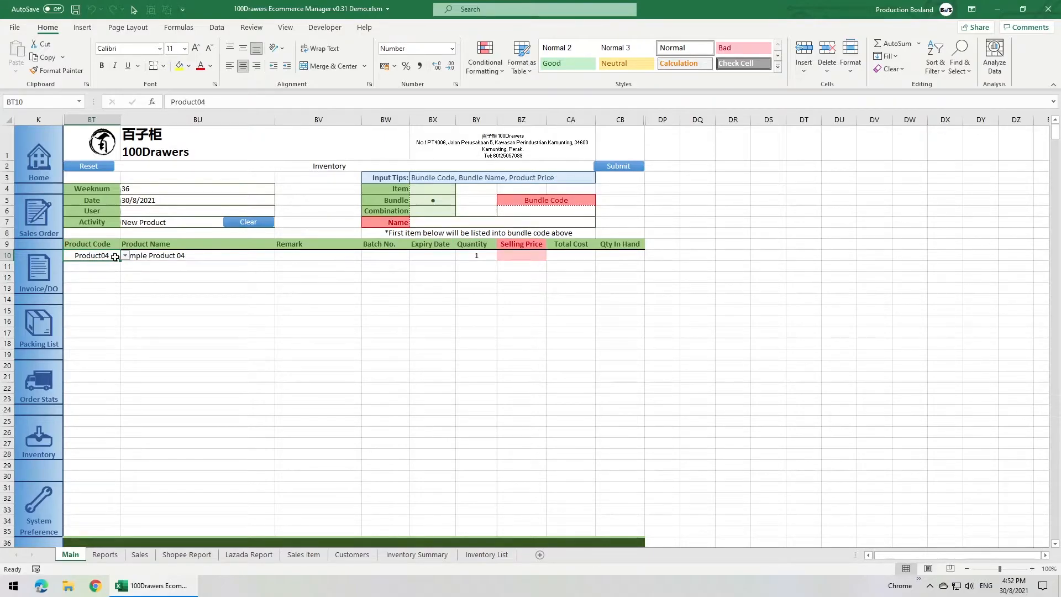
Set the bundle's Product04 quantity to 2 and its selling price to 60.
click(474, 260)
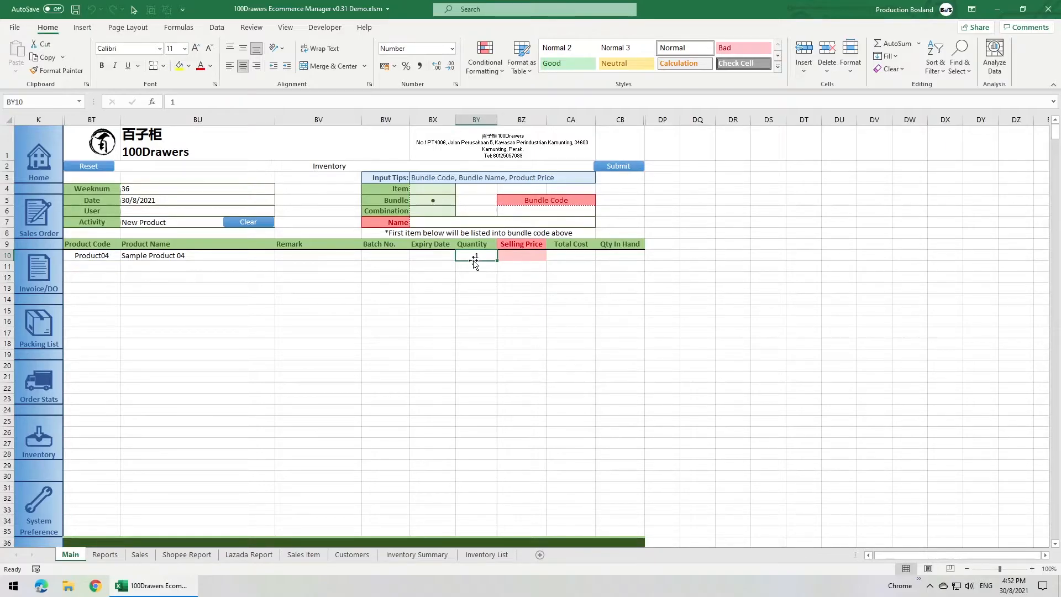
text(2)
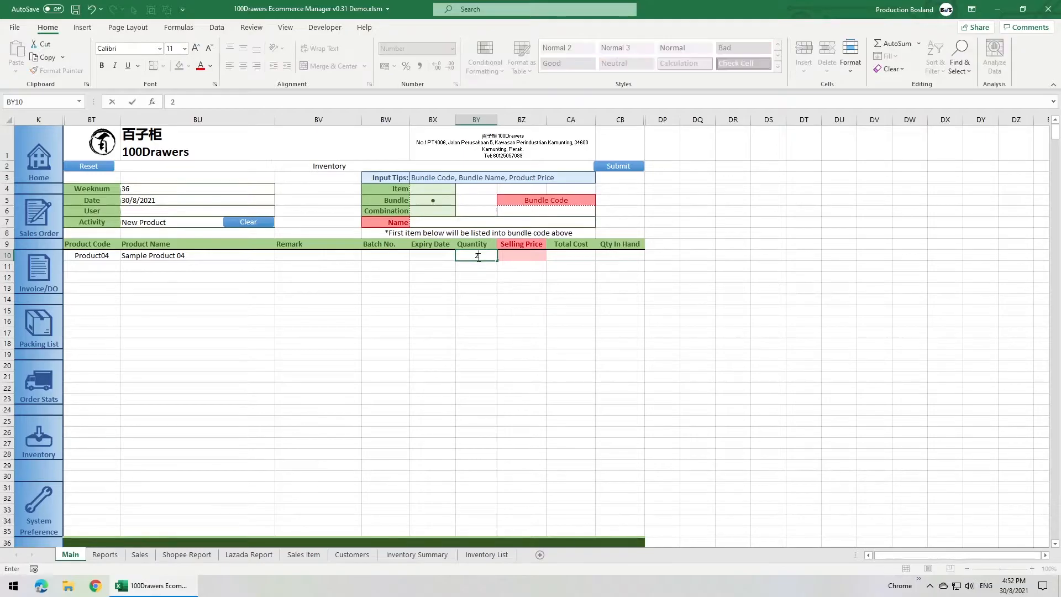
click(491, 275)
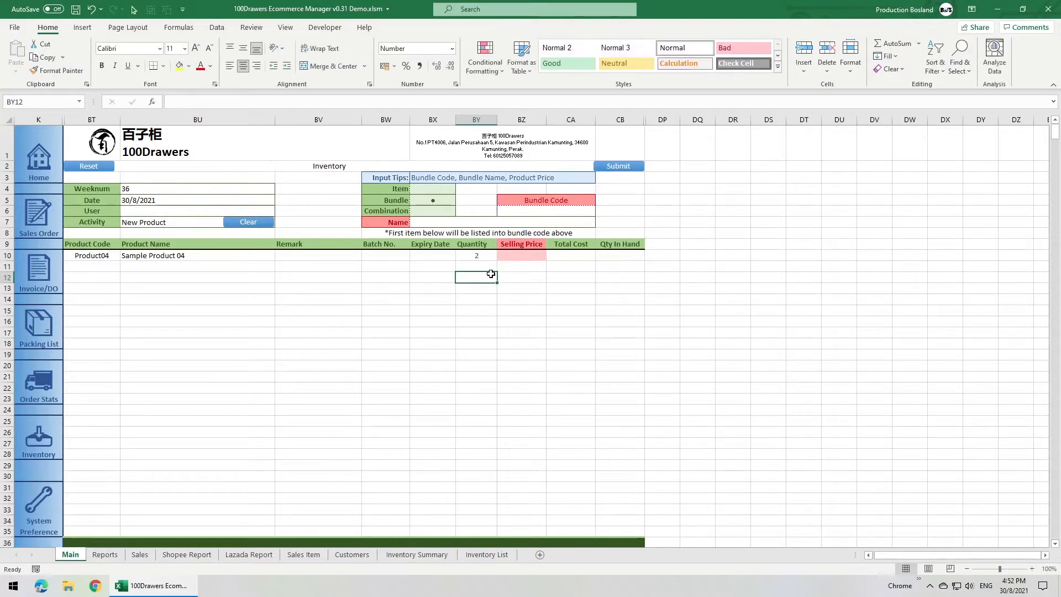
click(515, 258)
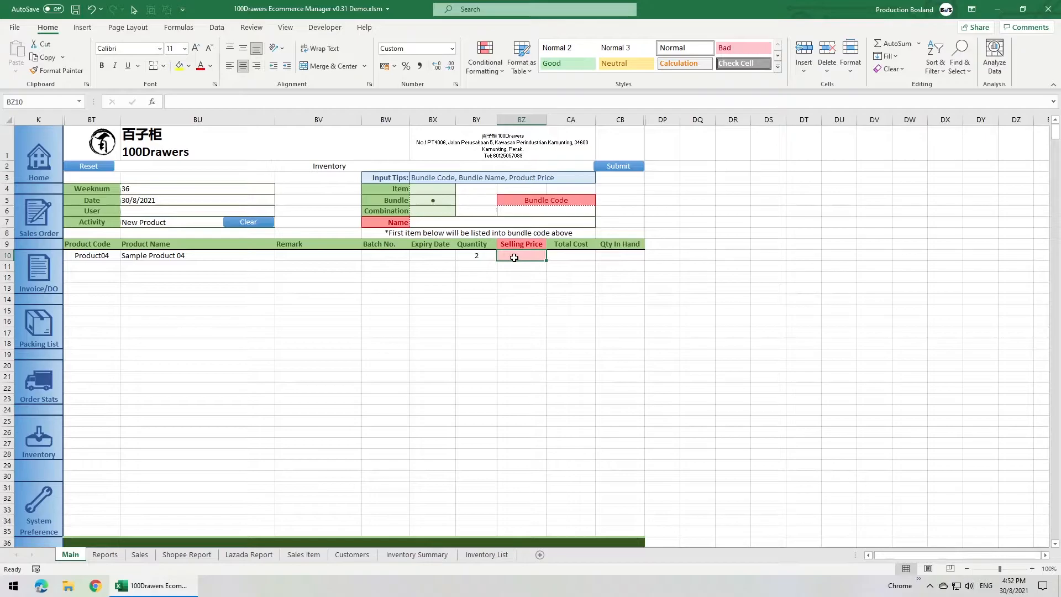
text(60)
key(Return)
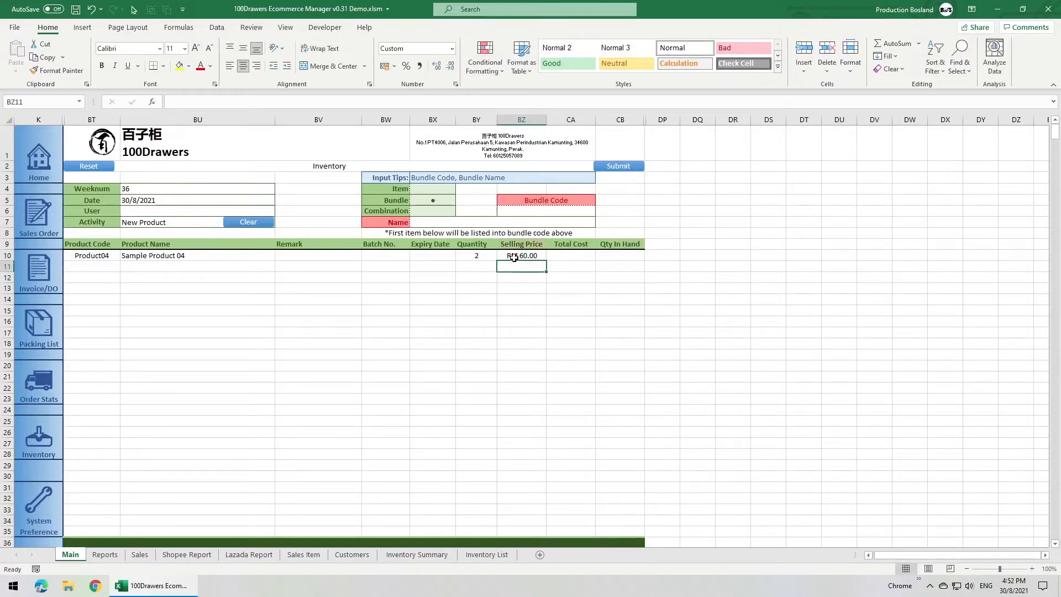
Enter bundle code Product04-2 and the name "2-pcs of Sample Product 04", and submit the bundle.
click(514, 209)
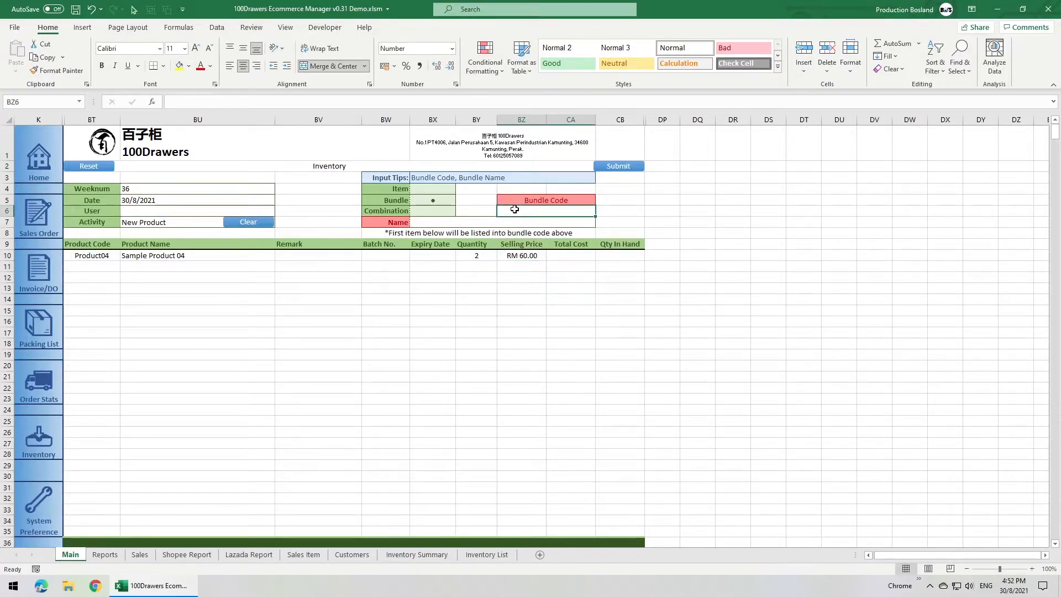
text(Product)
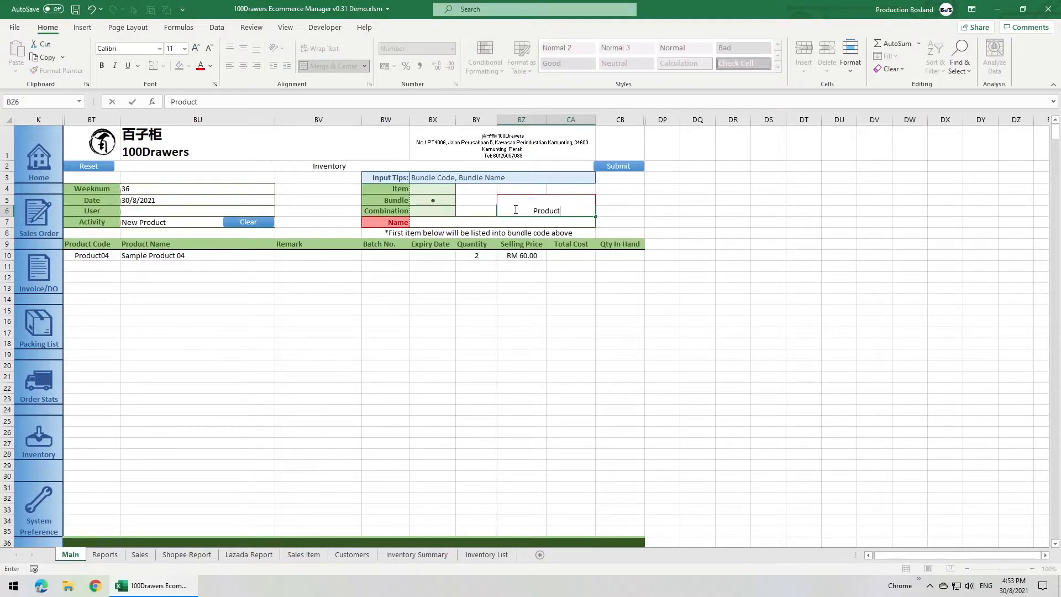
text(04-2)
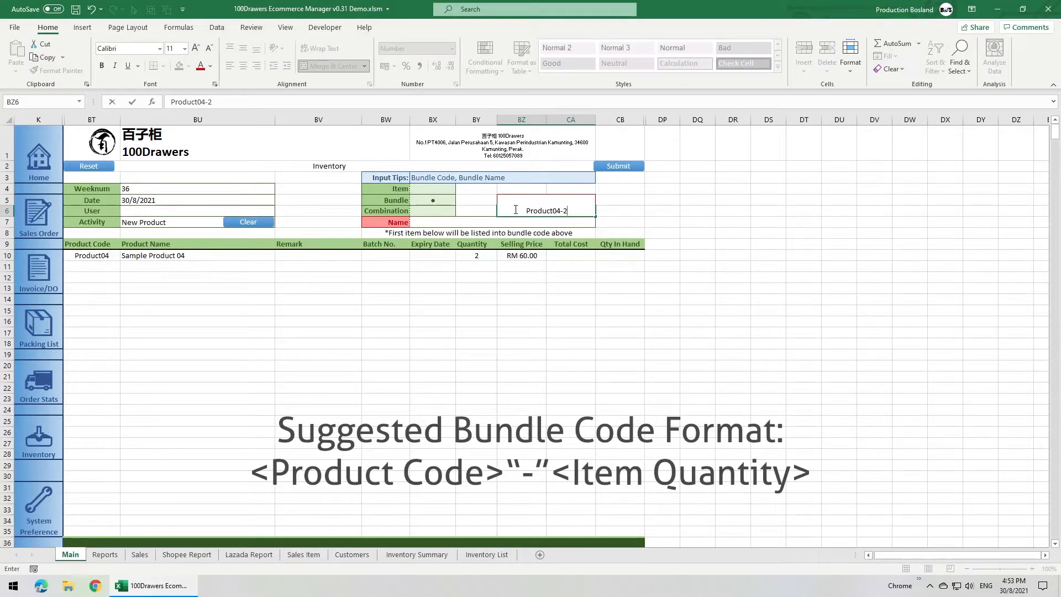
key(Return)
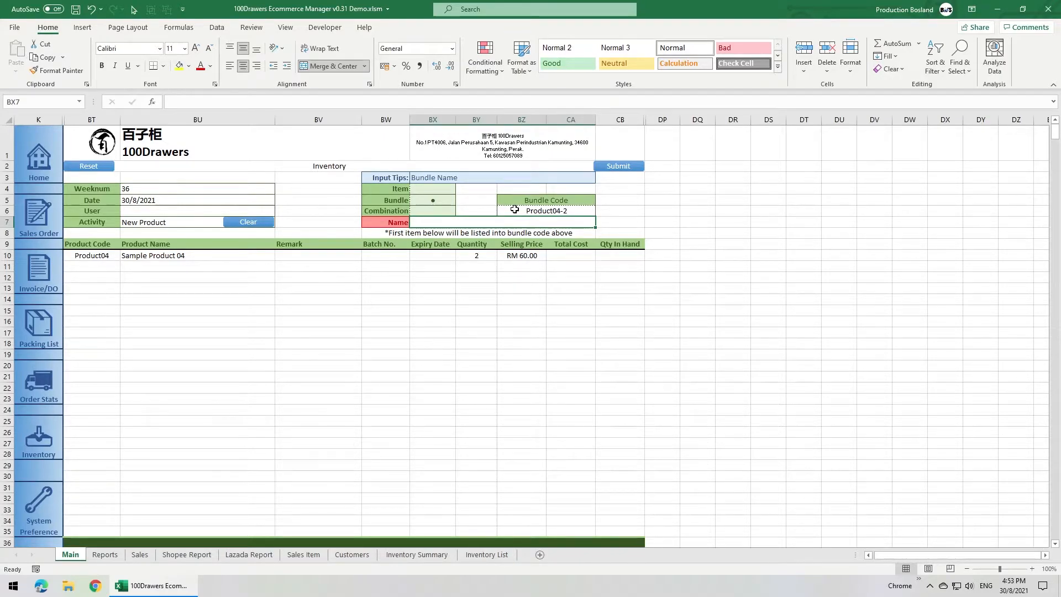
text(2-pcs of Sample Product 04)
key(Return)
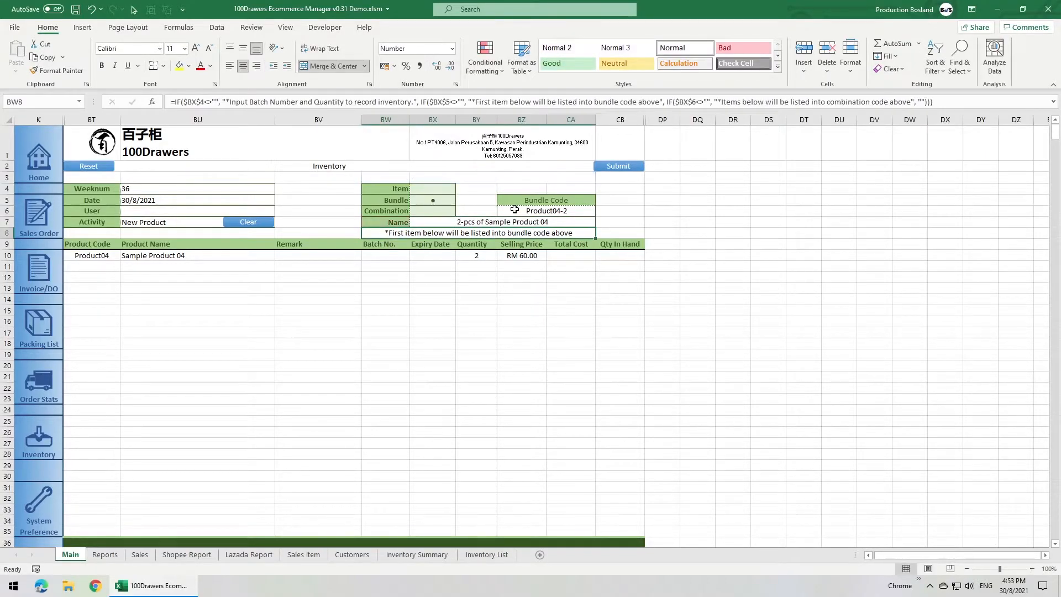
click(607, 166)
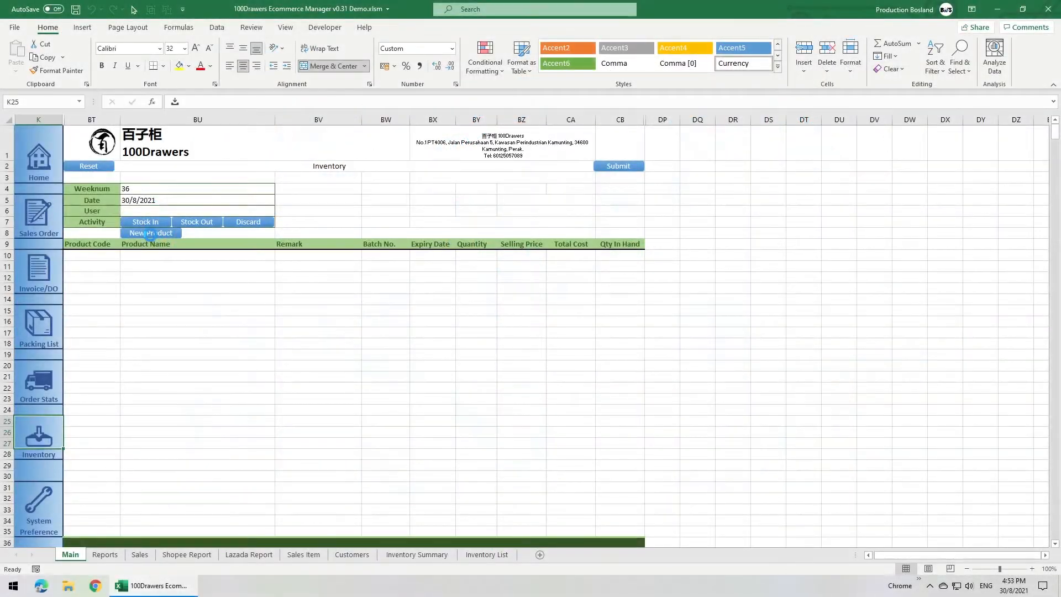
Start a new product of the Combination type with Product03 and Product04 as its items.
click(148, 234)
click(420, 210)
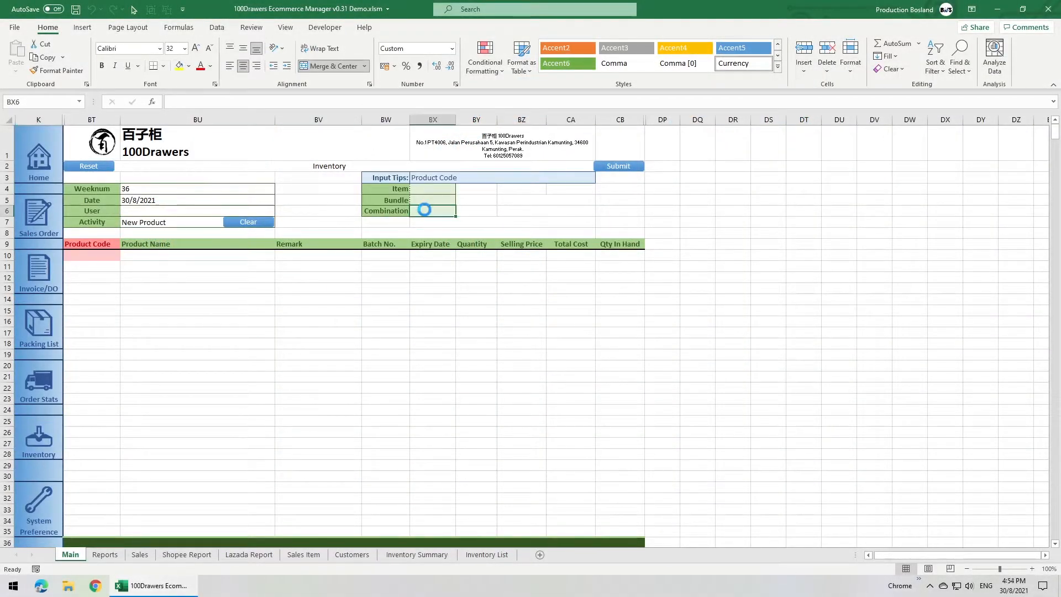
click(111, 255)
click(126, 256)
click(107, 274)
click(102, 267)
click(126, 267)
click(106, 295)
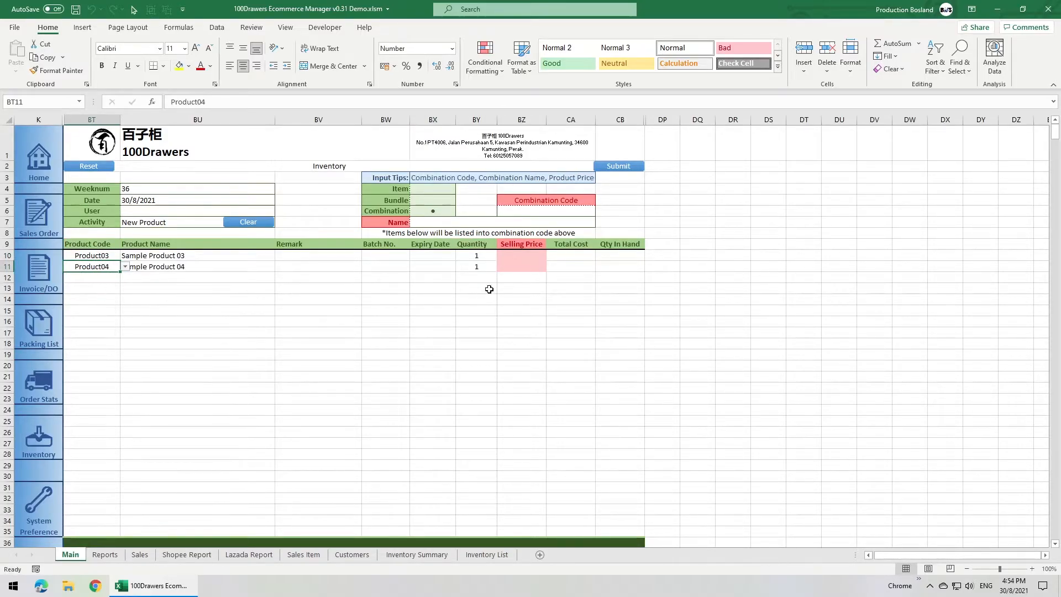
Set the combination's selling price to 50 on the Product03 row and 0 on the Product04 row.
click(518, 255)
text(50)
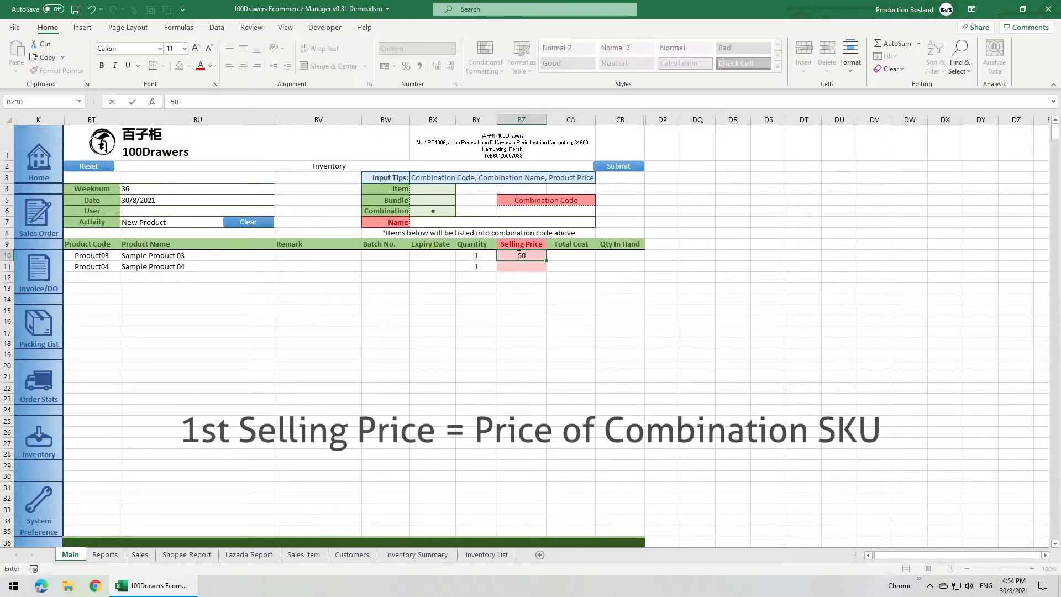
click(532, 266)
text(0)
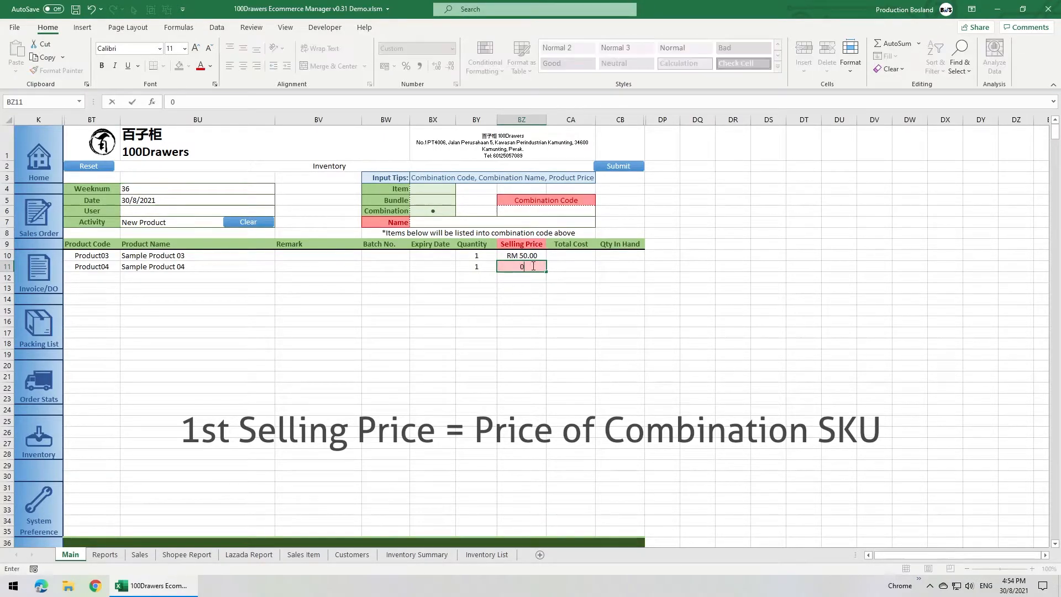
key(Up)
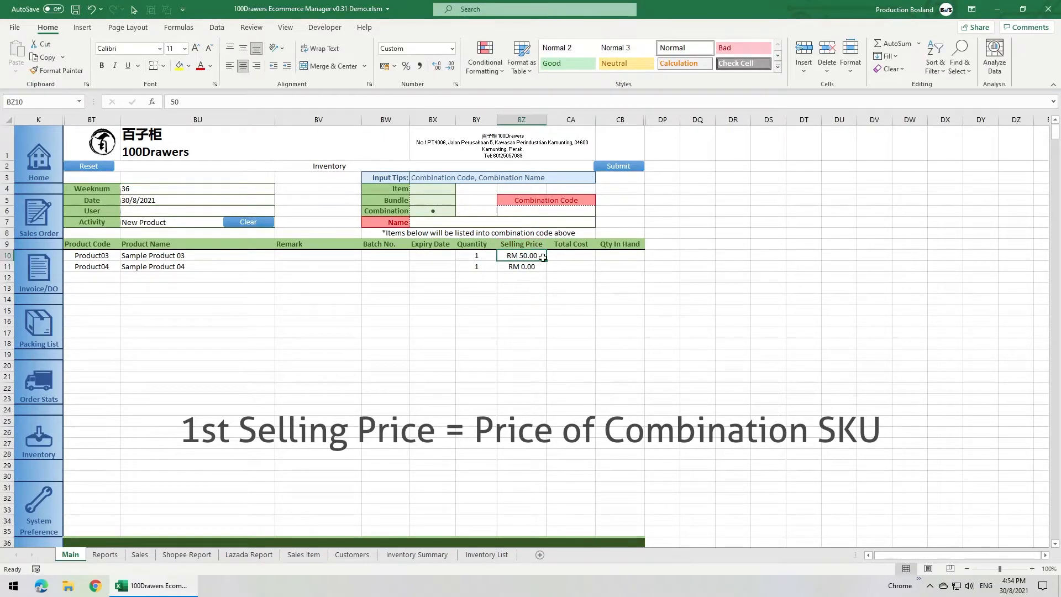
Enter combination code Comb02 and the name "Sample Combination 02", and submit the combination.
click(527, 209)
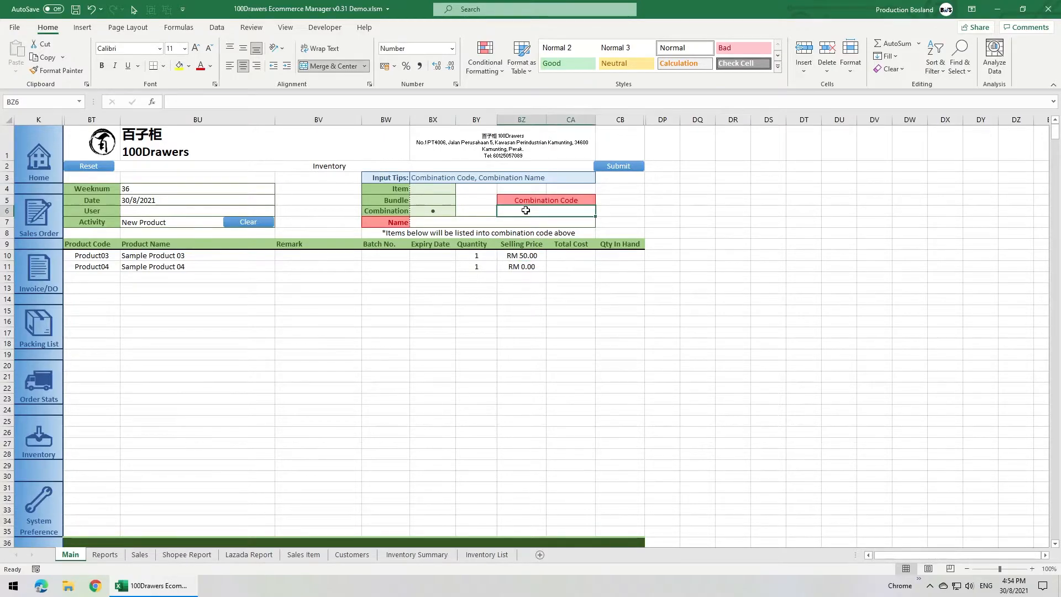
text(Comb02)
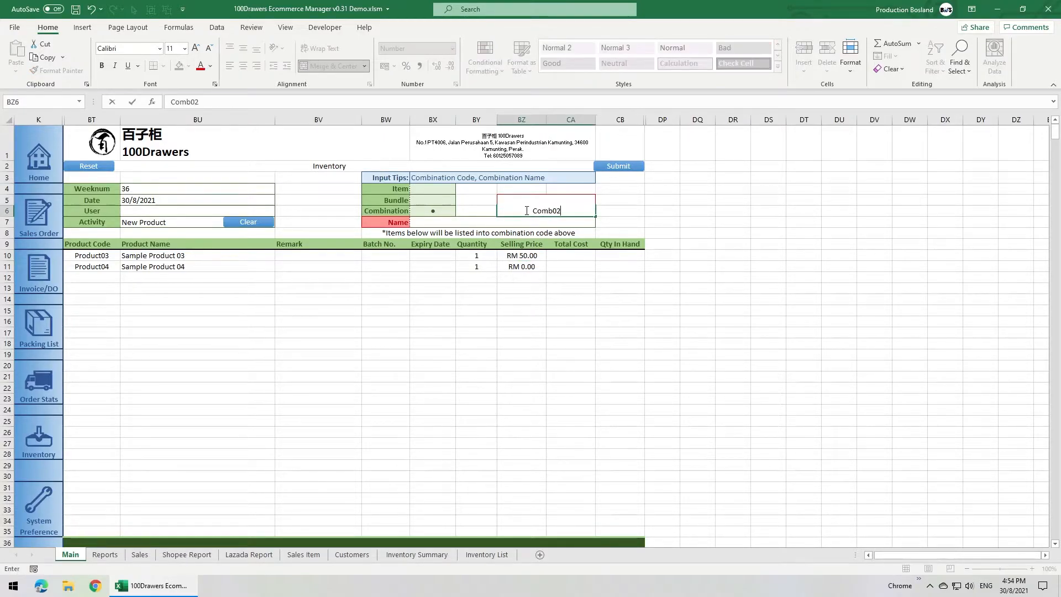
key(Return)
text(Sample O)
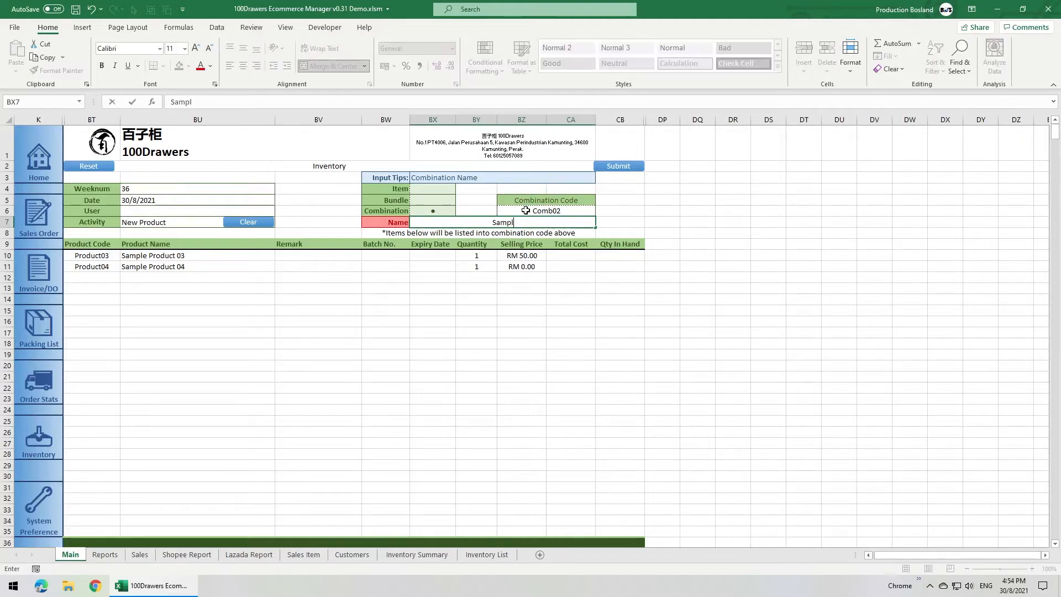
key(BackSpace)
text(Combination 02)
key(Return)
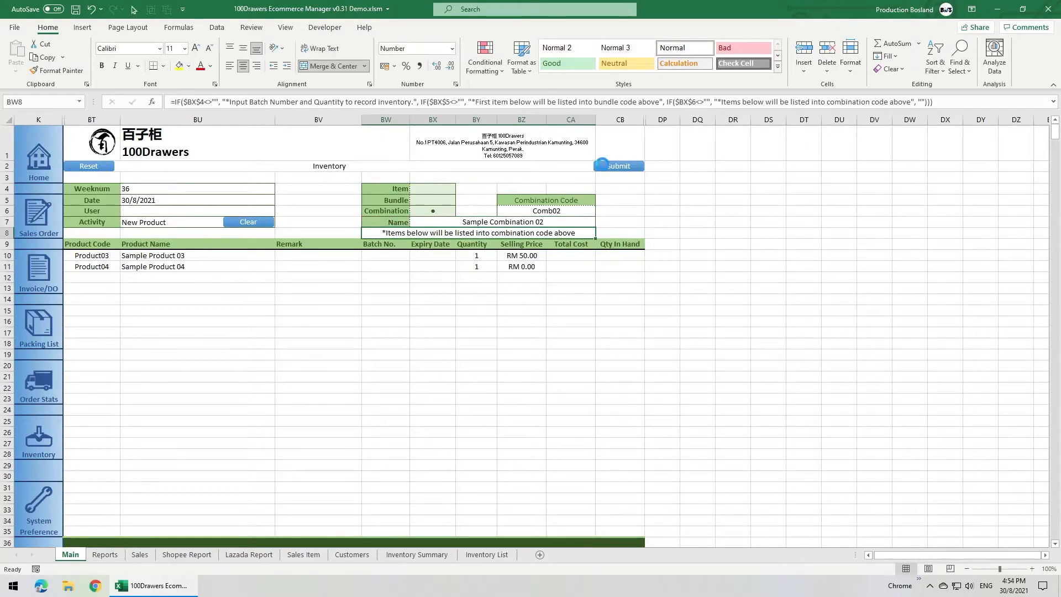
click(604, 167)
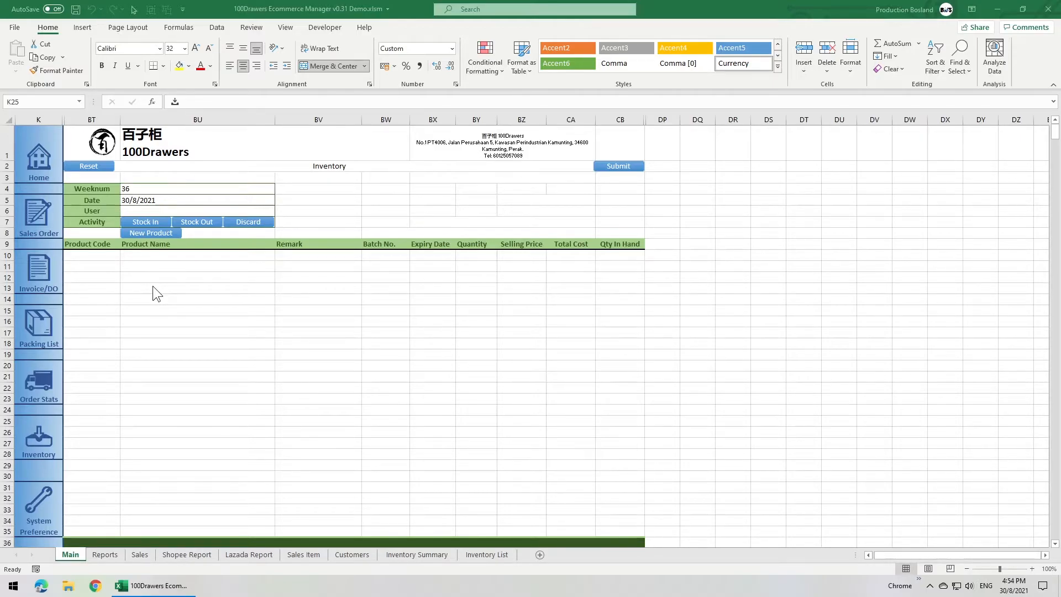
Start a Stock In activity in the Inventory form and choose Product04 as the first product code.
click(384, 255)
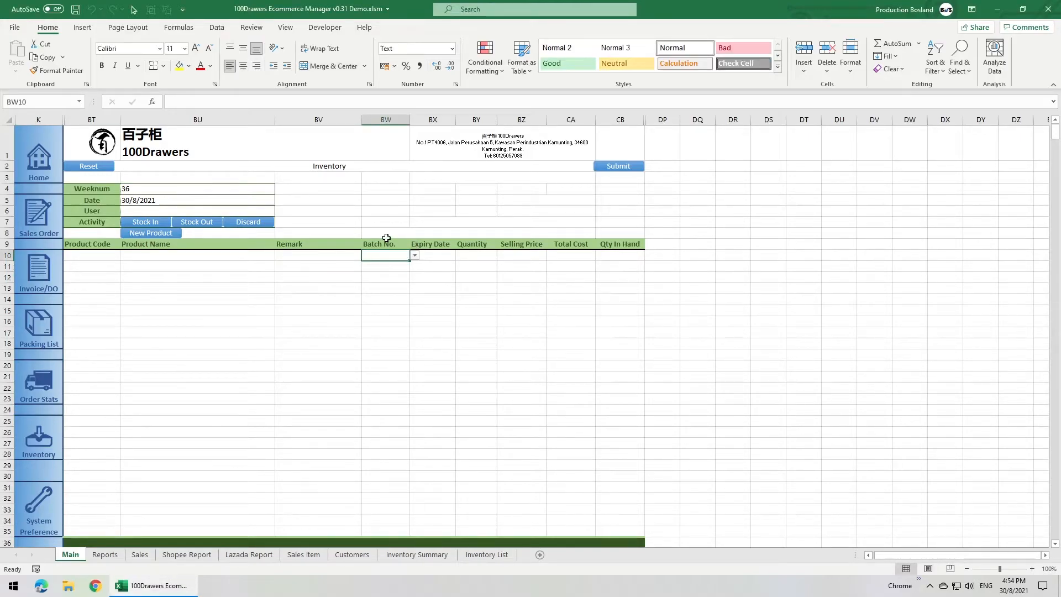
click(153, 221)
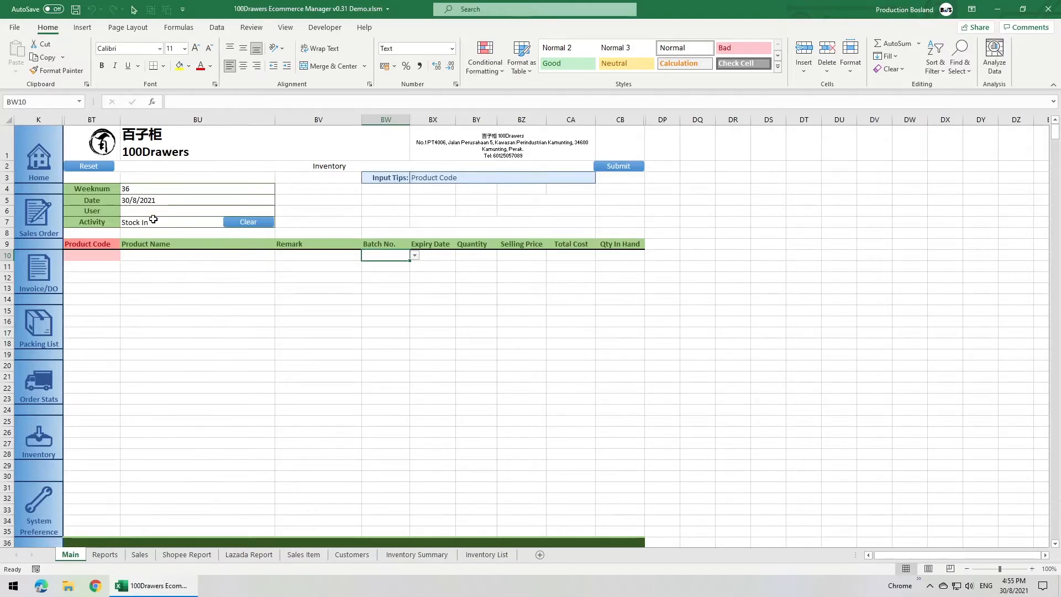
click(108, 254)
click(126, 255)
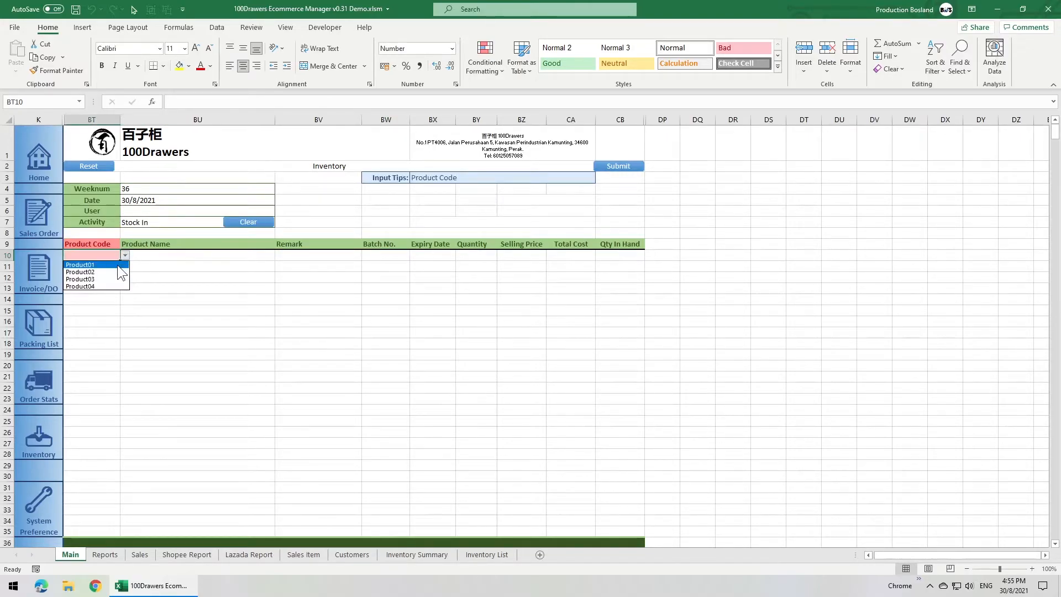
click(114, 287)
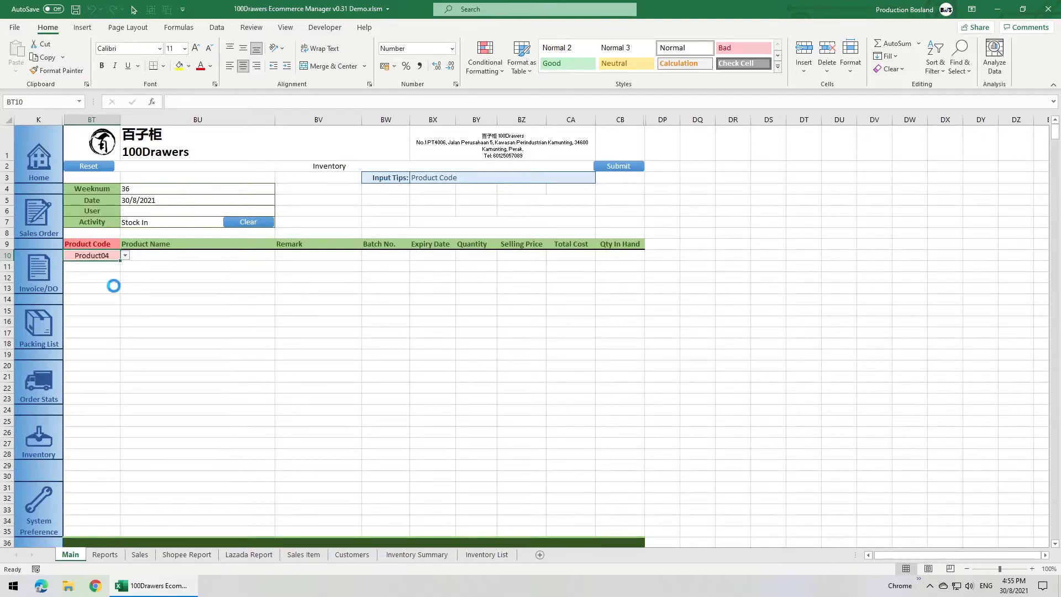
Enter 2136Product04 as the batch number of the Product04 stock-in row.
click(384, 256)
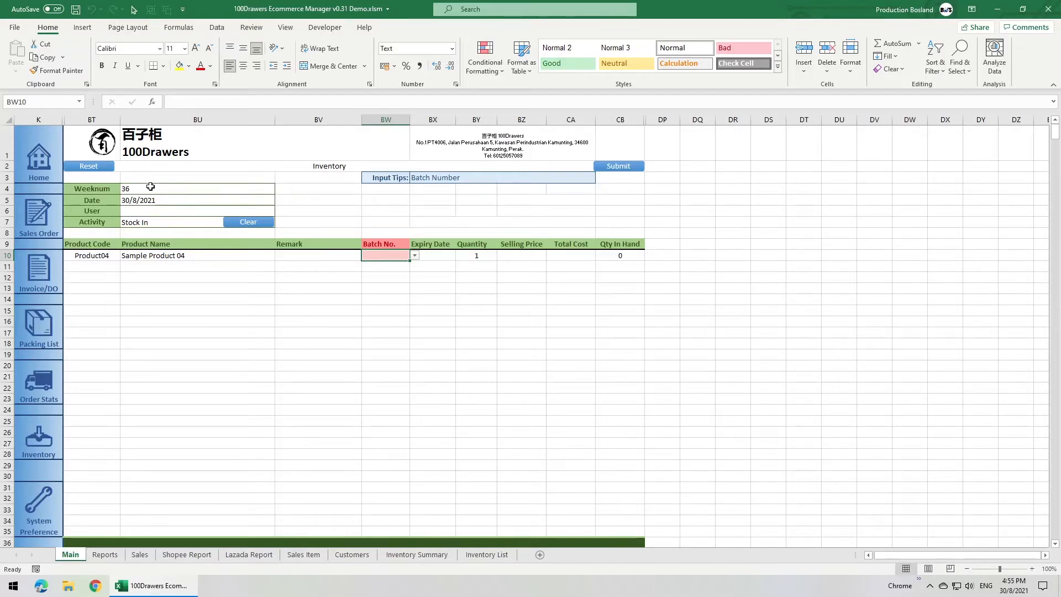
text(21)
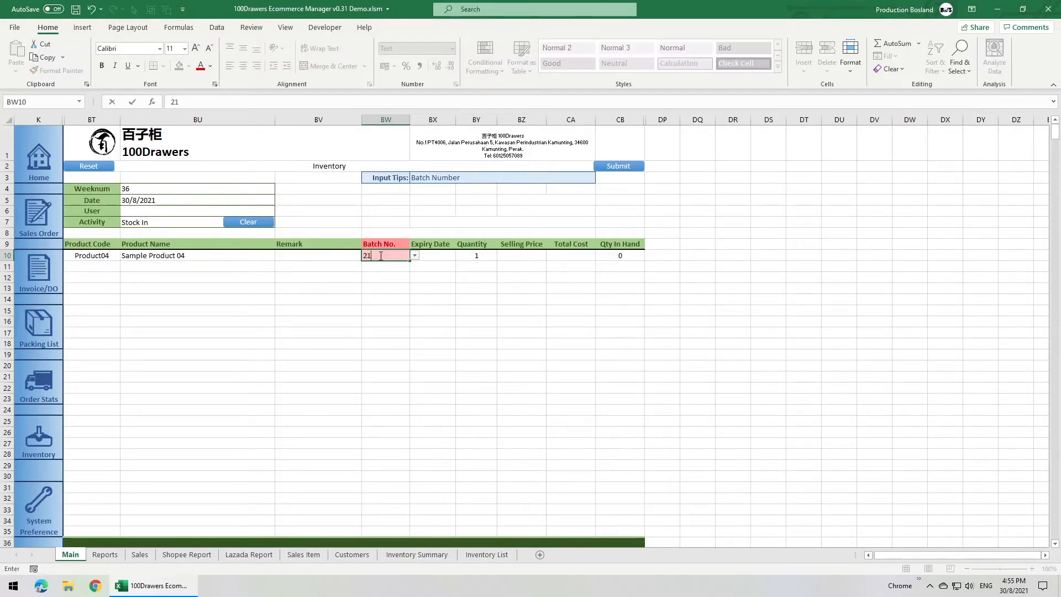
text(36Product04)
key(Return)
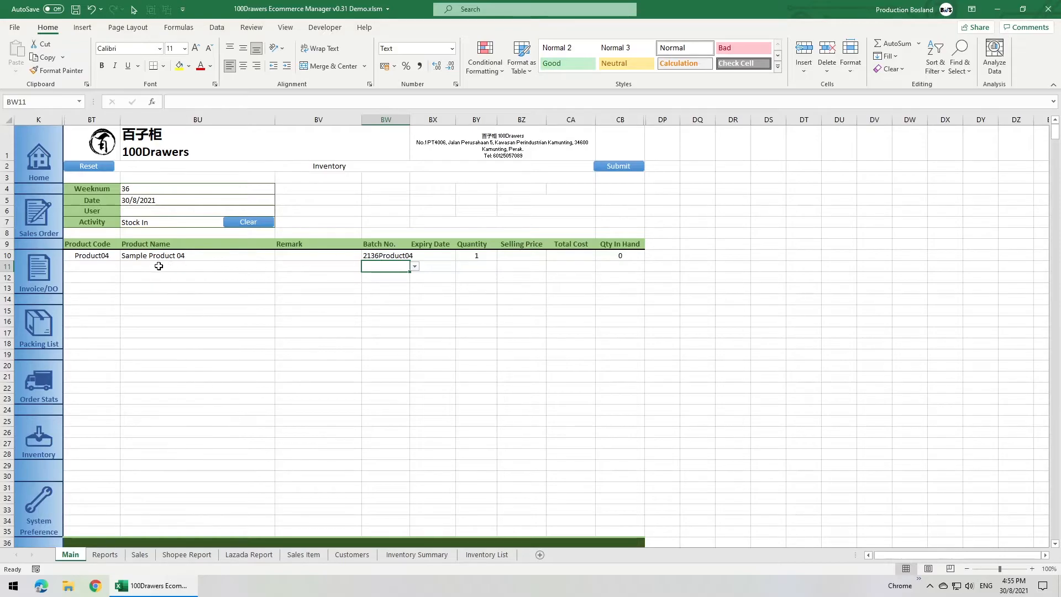
Add Product01 as the second stock-in row with batch number 2136Product01.
click(105, 267)
click(126, 267)
click(112, 274)
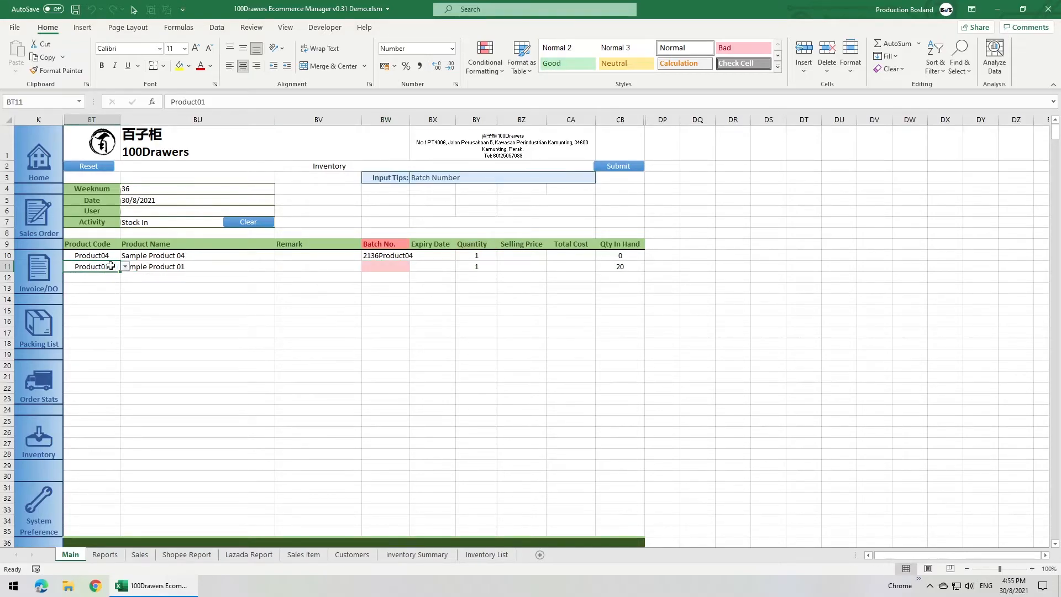
text(2136Product01)
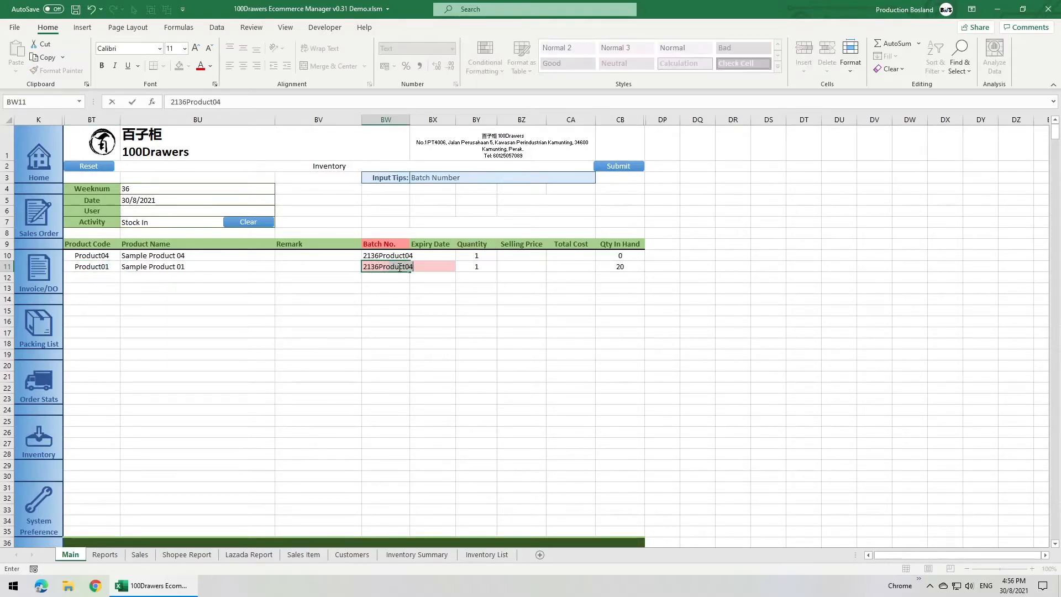
key(Return)
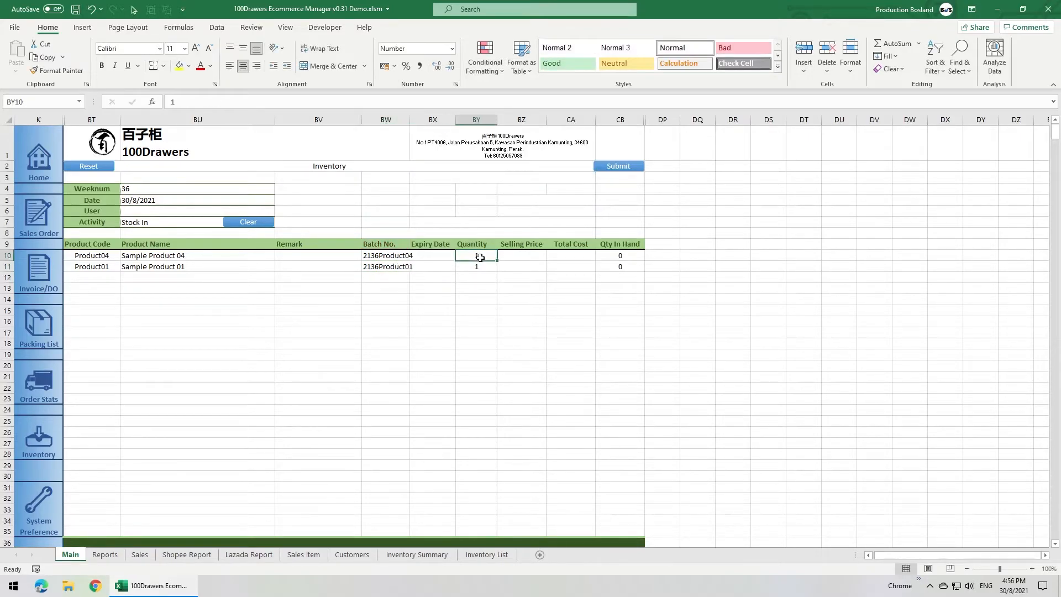
Set the stock-in quantities to 5 for Product04 and 25 for Product01, and submit the entry.
text(25)
key(Return)
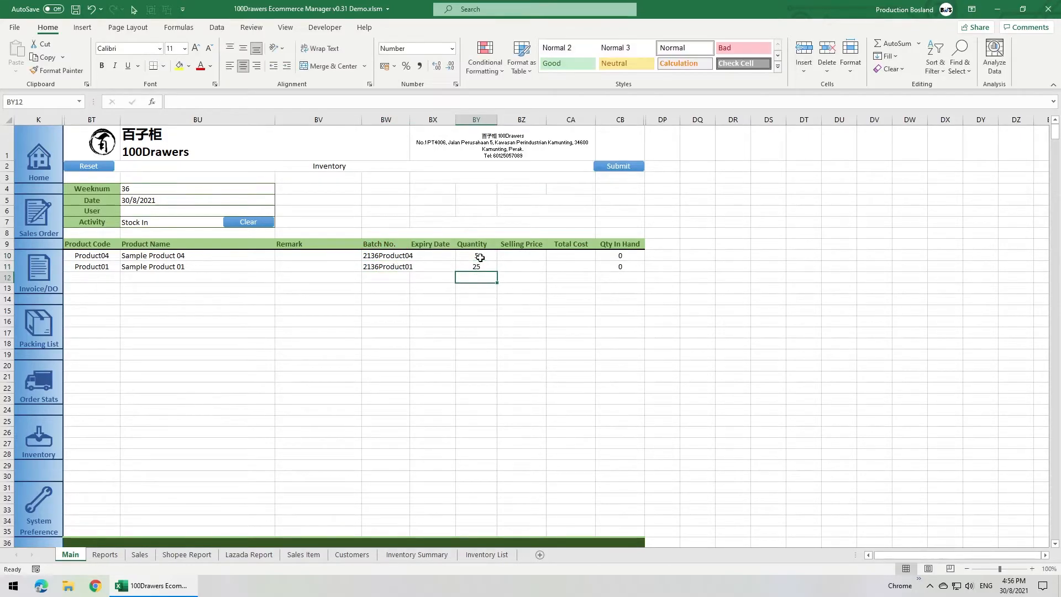
click(608, 170)
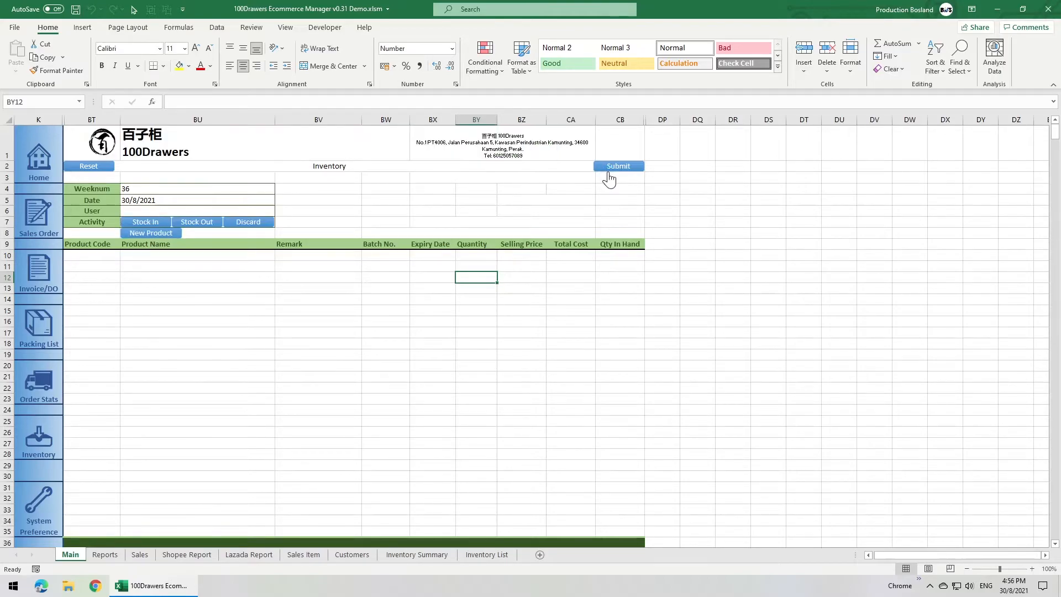
Review the stock-in records in the Inventory List sheet and set the quantity of batch 2136Product01 to 20.
click(488, 555)
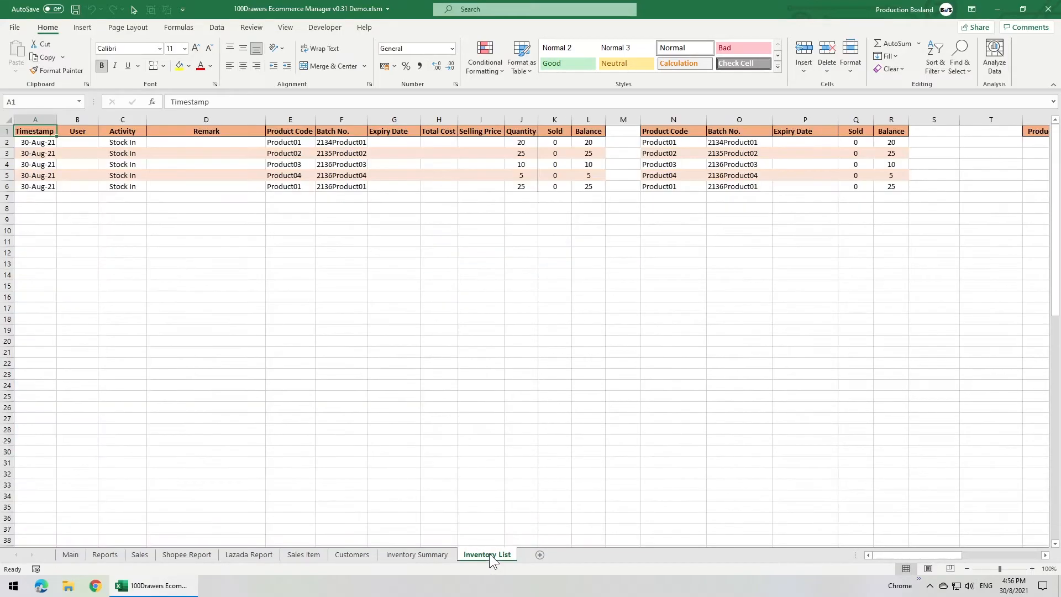
drag(39, 133, 523, 198)
click(35, 135)
click(524, 187)
text(20)
key(Return)
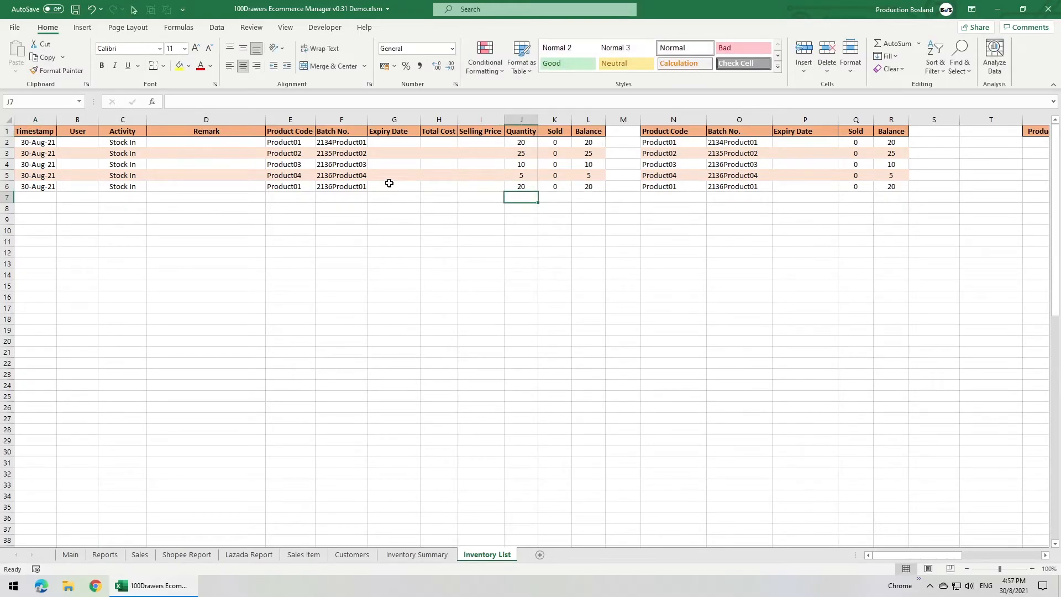
Examine the Sold and Balance columns, the per-batch summary table and the Product Batch columns in the Inventory List sheet.
click(555, 119)
click(577, 120)
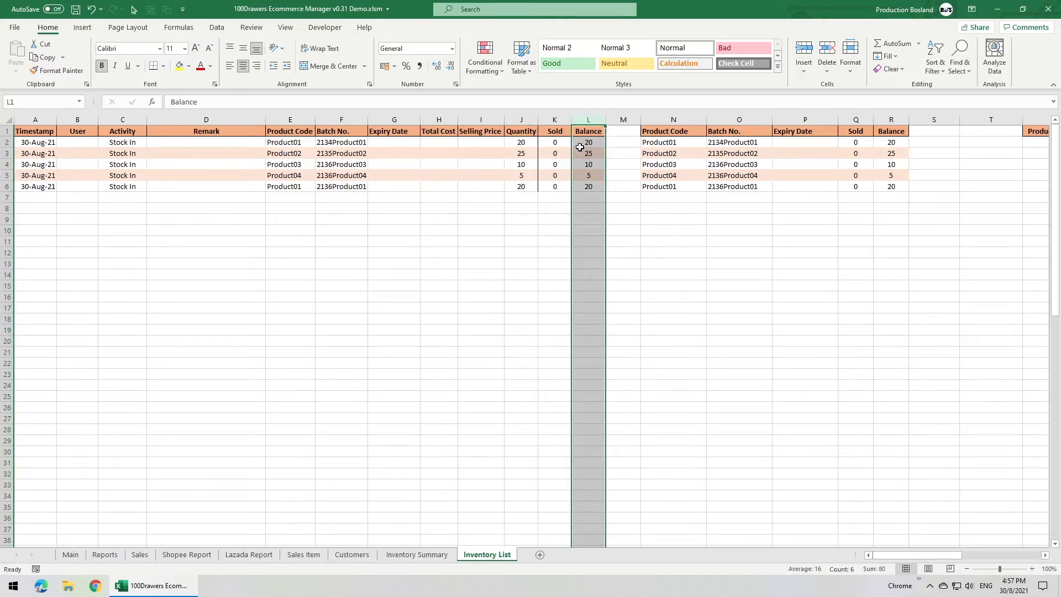
click(580, 146)
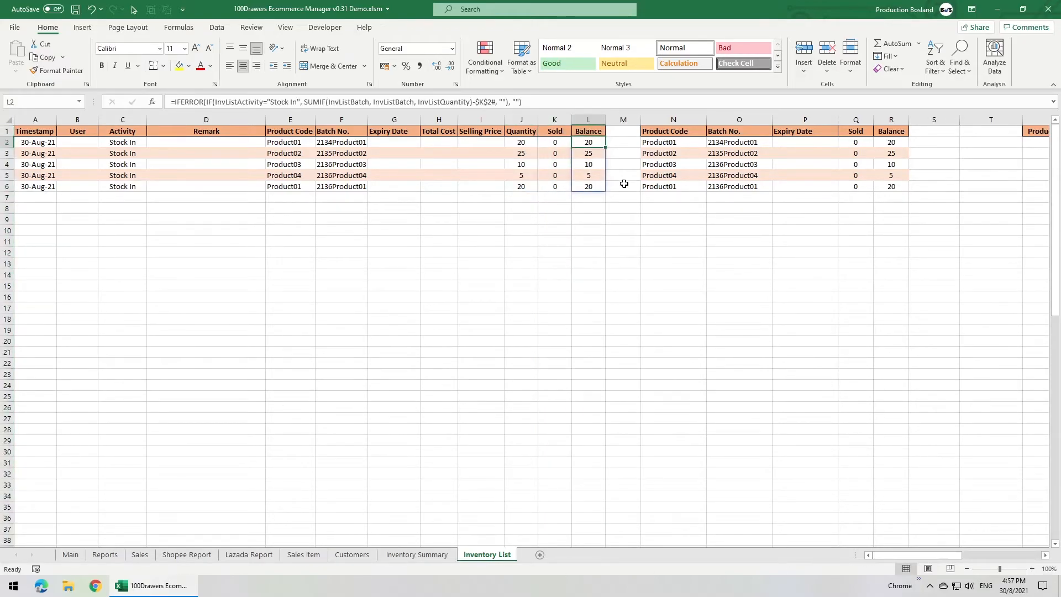
drag(647, 136, 892, 190)
click(855, 198)
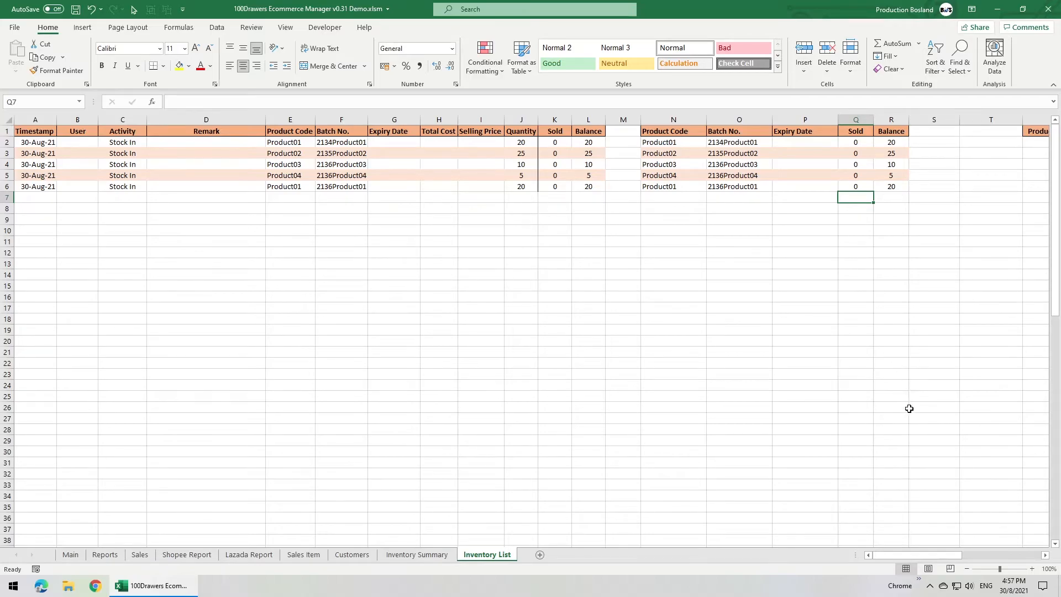
drag(910, 554, 978, 555)
click(424, 132)
drag(425, 131, 846, 180)
click(403, 131)
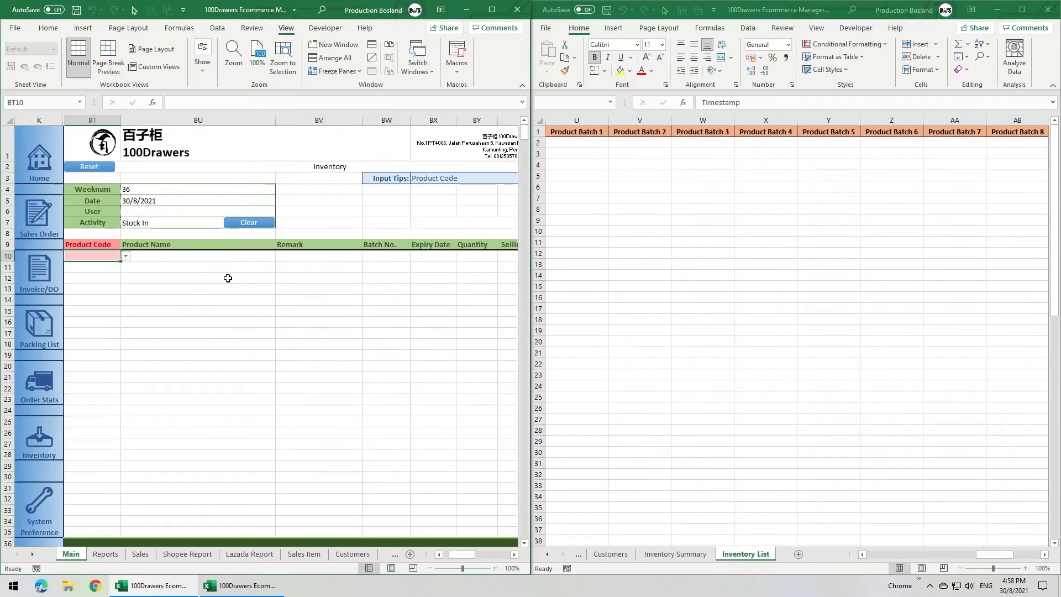
Fill the first four product code rows of the Stock In form with Product01, Product02, Product03 and Product04.
click(126, 256)
click(99, 265)
click(99, 267)
click(126, 267)
click(105, 282)
click(104, 280)
click(125, 278)
click(105, 302)
click(100, 289)
click(125, 289)
click(101, 319)
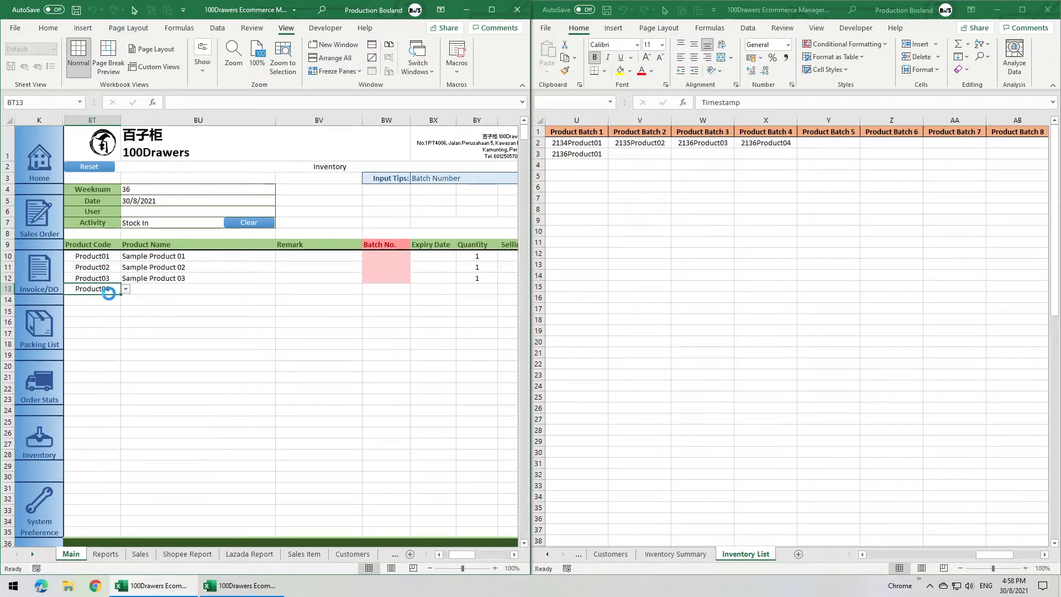
Check the available batch number choices for each of the four product rows in the Stock In form without selecting any.
click(402, 256)
click(415, 256)
key(Escape)
click(404, 267)
click(416, 267)
key(Escape)
click(405, 279)
click(415, 278)
key(Escape)
click(400, 288)
click(416, 289)
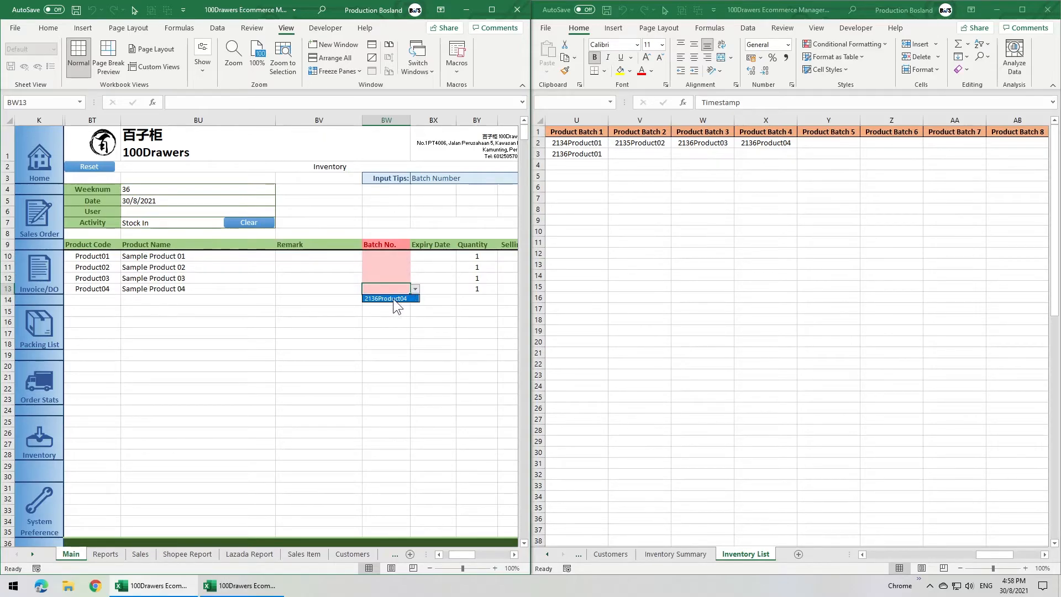